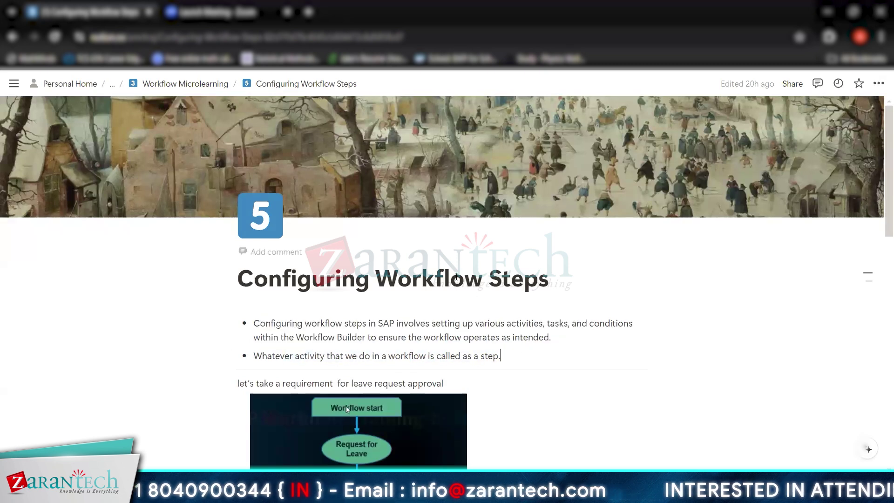
# Read the introduction on configuring workflow steps and the leave request approval requirement below it.
pyautogui.moveTo(456, 278); pyautogui.dragTo(604, 274)
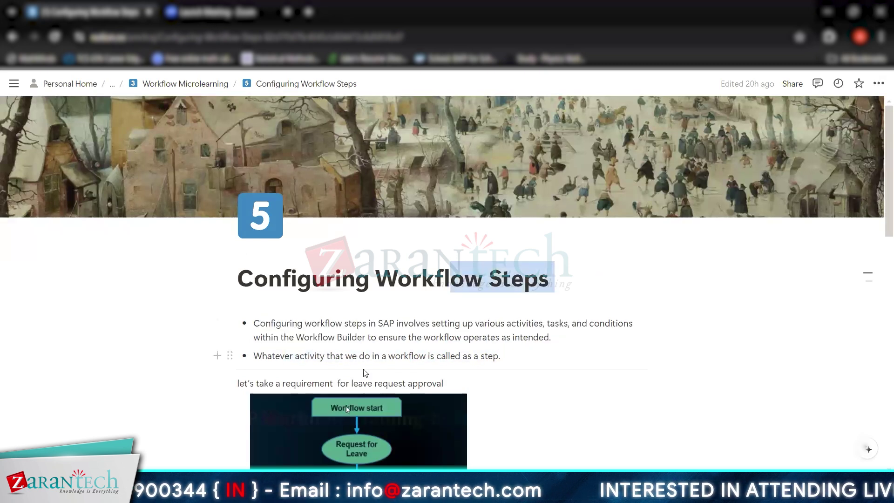
pyautogui.moveTo(338, 357); pyautogui.dragTo(529, 347)
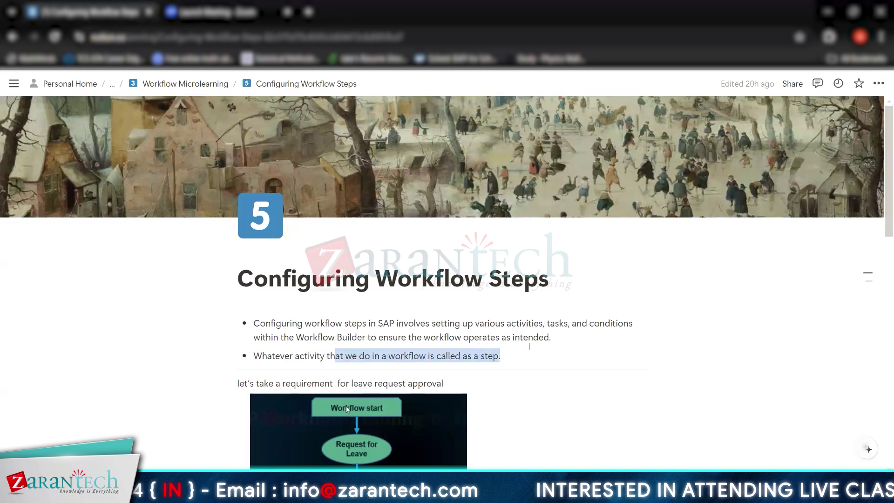
pyautogui.click(519, 345)
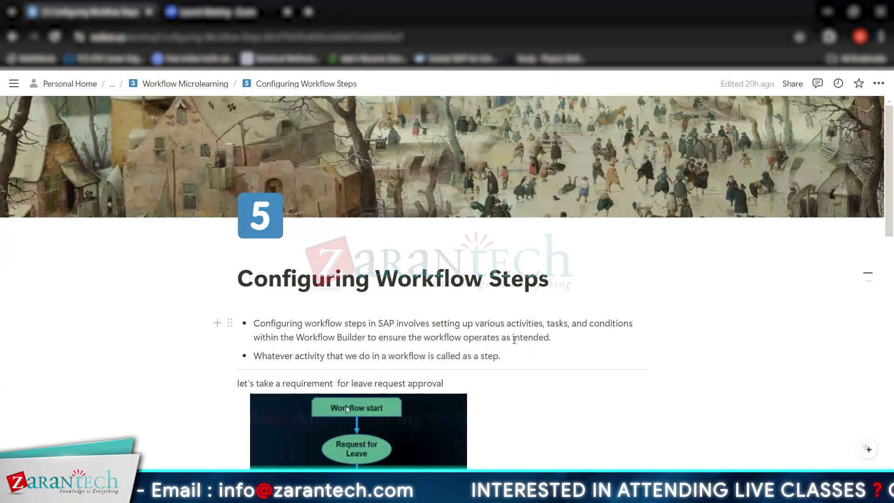
pyautogui.scroll(-3, 449, 348)
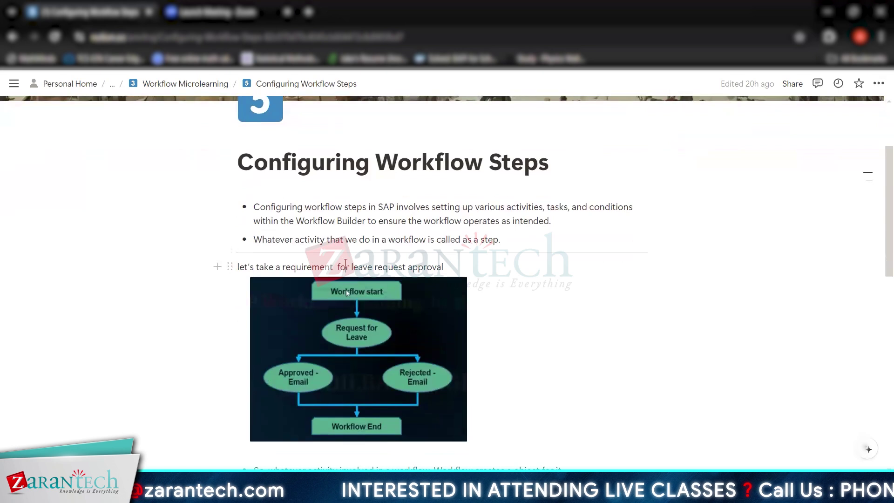
pyautogui.moveTo(345, 266); pyautogui.dragTo(483, 265)
pyautogui.moveTo(539, 278); pyautogui.dragTo(573, 362)
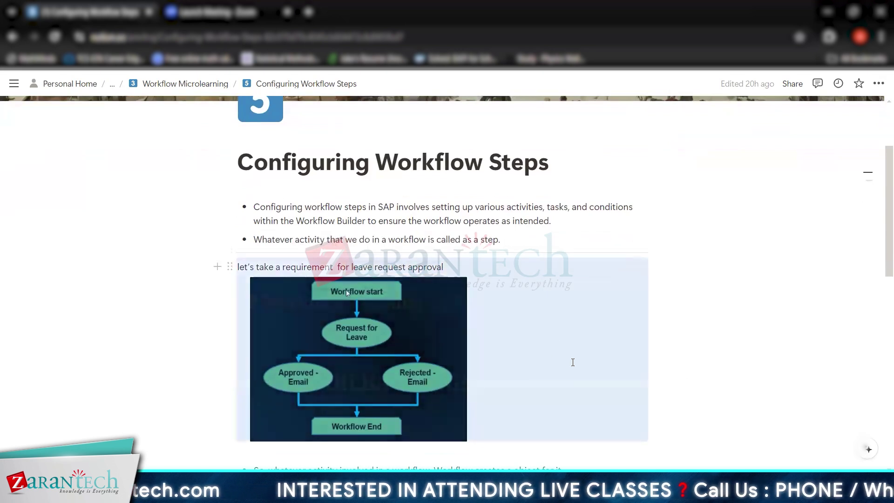
pyautogui.click(700, 315)
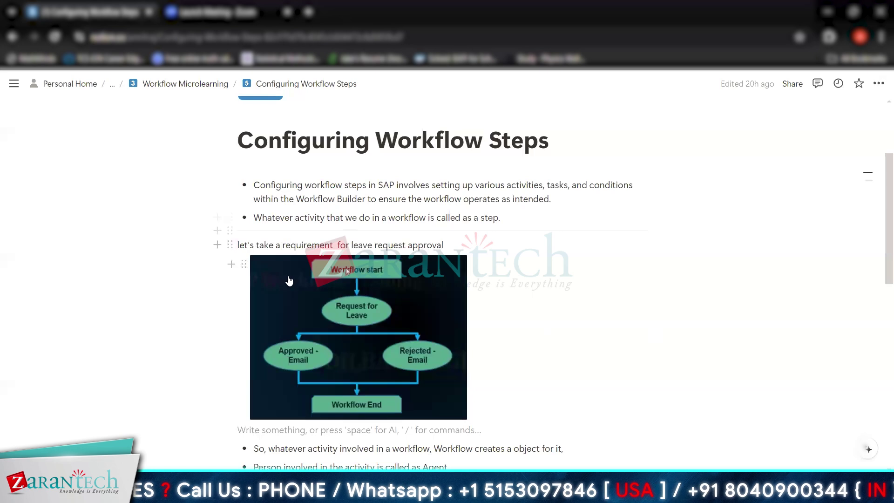
# Examine the leave request approval flowchart from Workflow start through the approved and rejected e-mail branches to Workflow End.
pyautogui.scroll(-3, 369, 308)
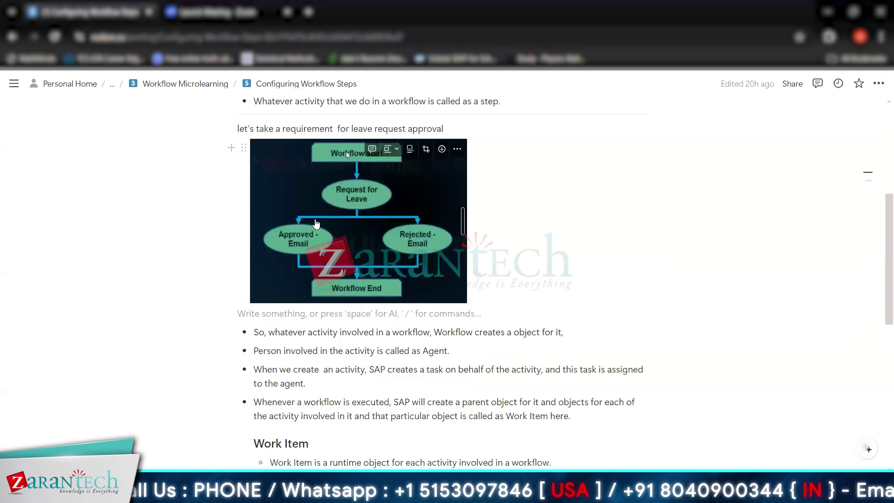
pyautogui.scroll(3, 369, 305)
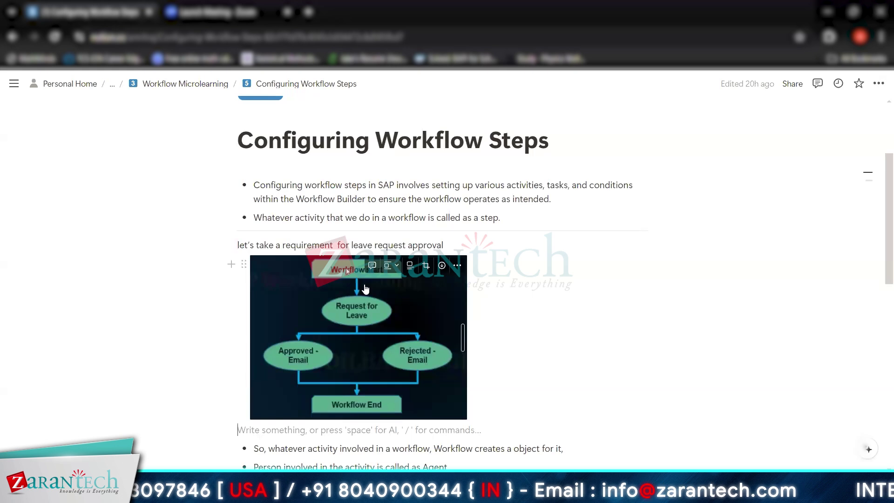
pyautogui.scroll(-2, 396, 322)
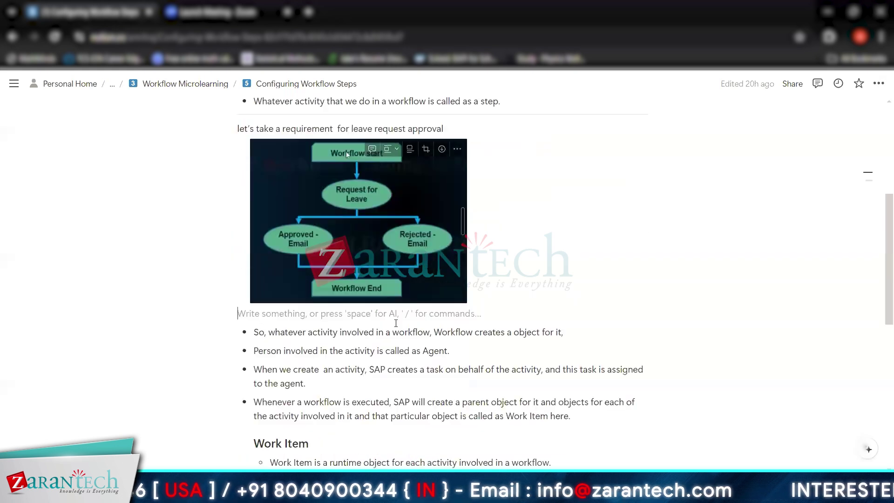
pyautogui.scroll(1, 280, 354)
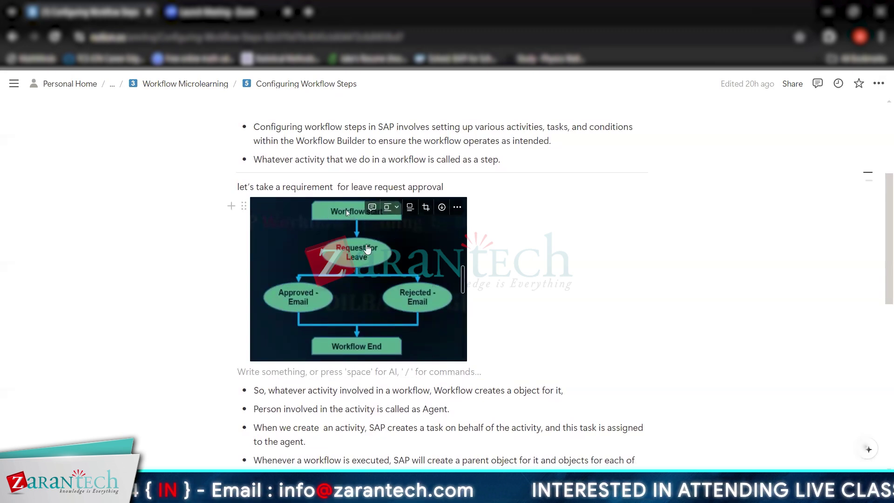
pyautogui.scroll(-1, 367, 250)
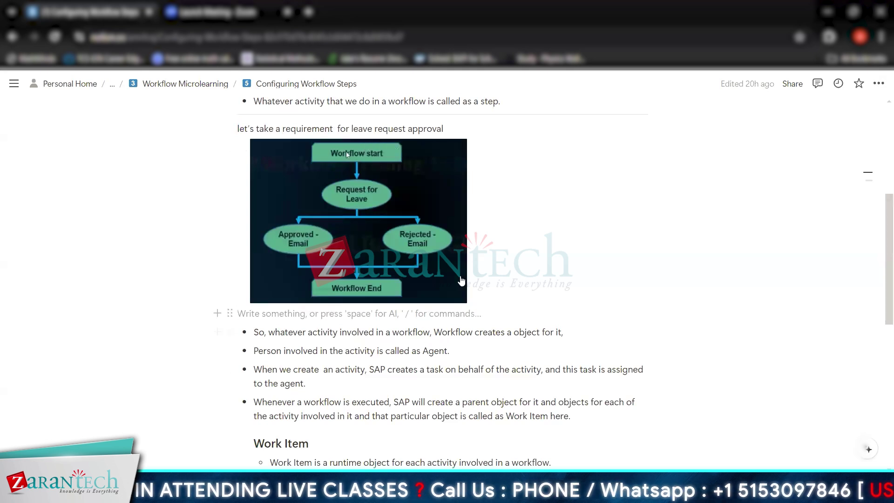
pyautogui.scroll(3, 365, 247)
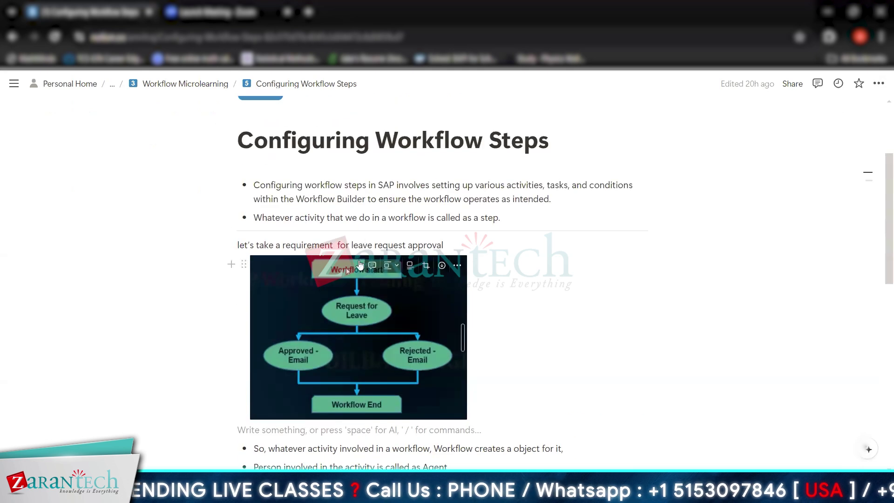
pyautogui.scroll(-3, 360, 265)
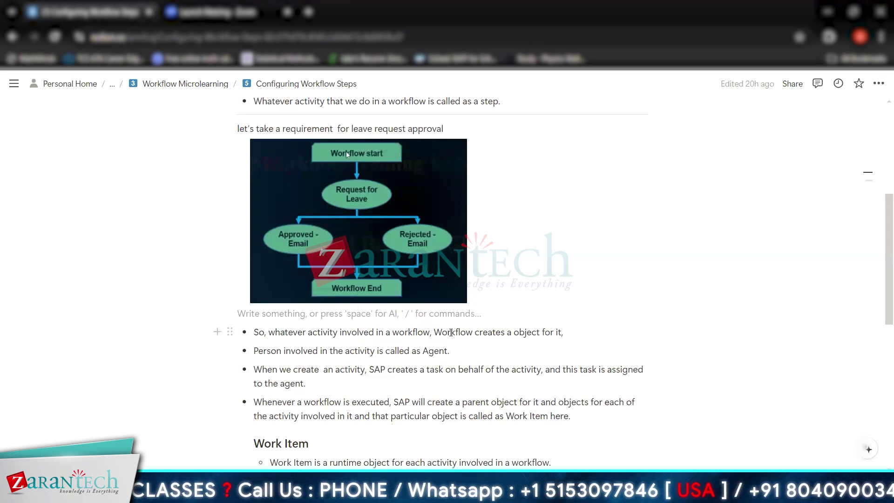
# Read the notes on the object created for an activity, the agent, and the task assigned to the agent.
pyautogui.moveTo(435, 332); pyautogui.dragTo(573, 329)
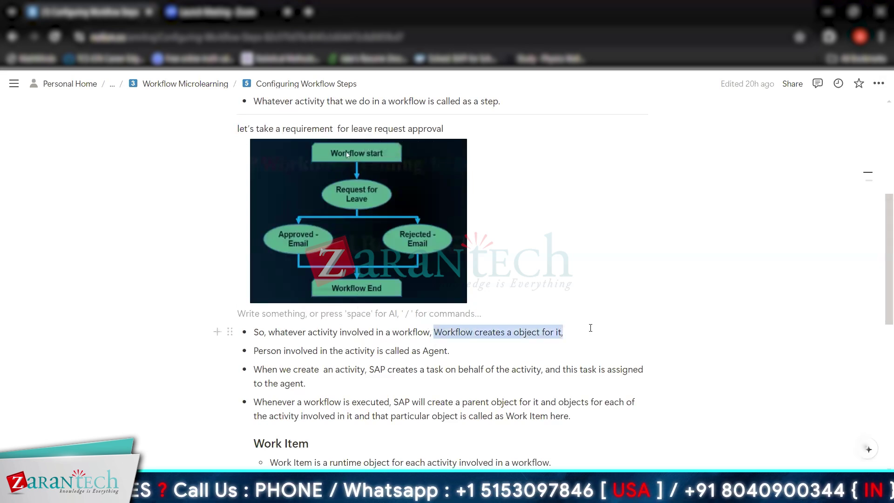
pyautogui.click(590, 328)
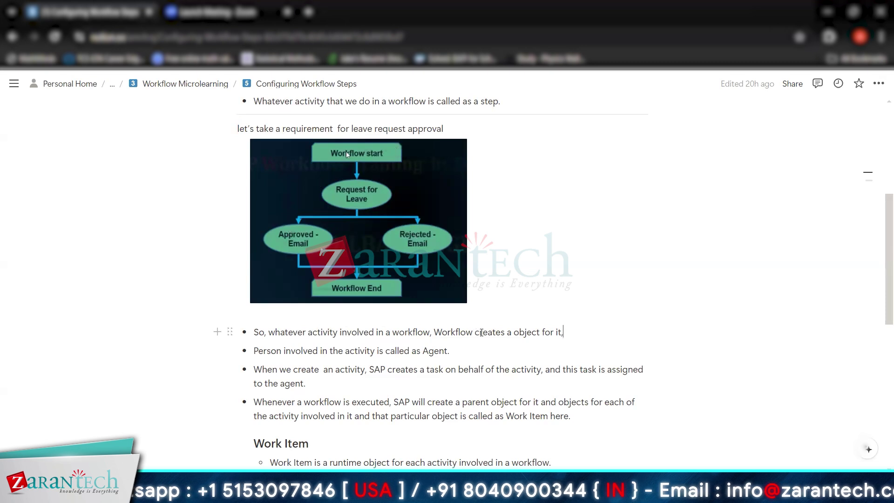
pyautogui.moveTo(481, 333); pyautogui.dragTo(538, 326)
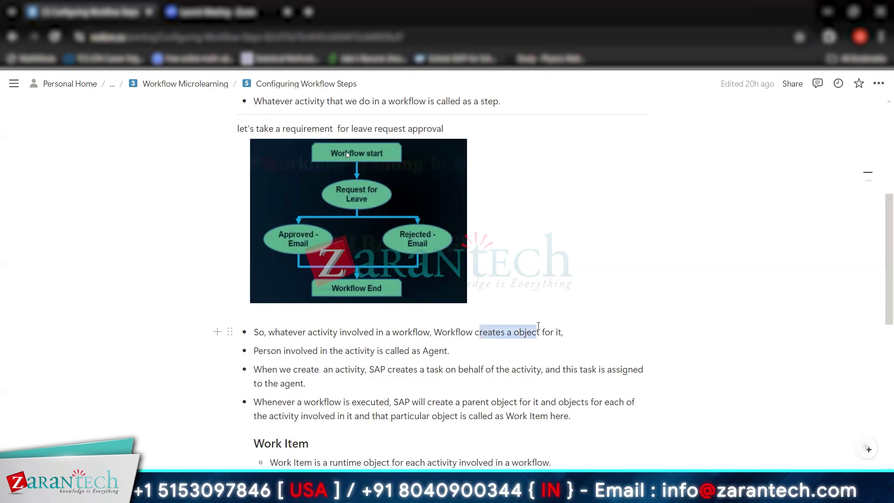
pyautogui.moveTo(303, 352); pyautogui.dragTo(451, 352)
pyautogui.click(423, 354)
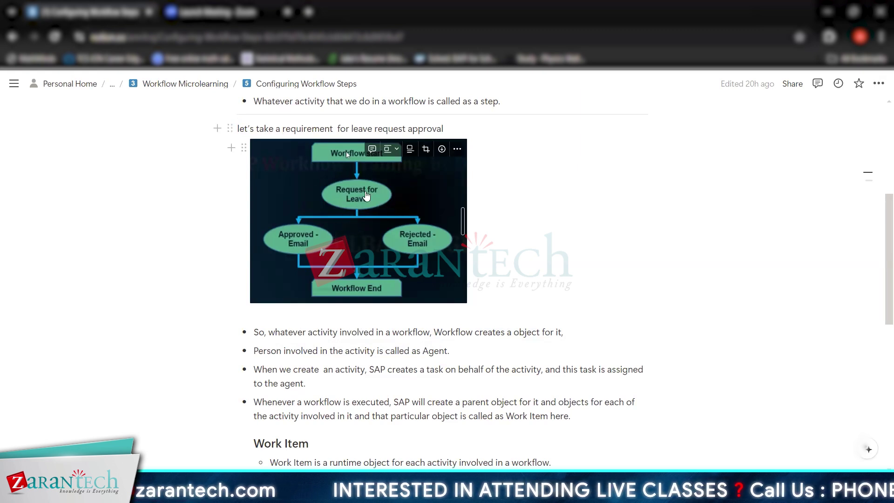
pyautogui.moveTo(417, 351); pyautogui.dragTo(423, 351)
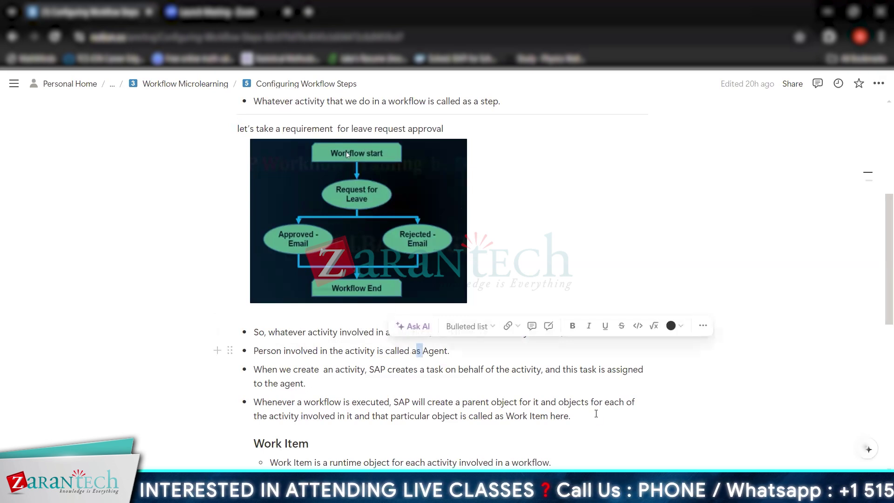
pyautogui.click(536, 383)
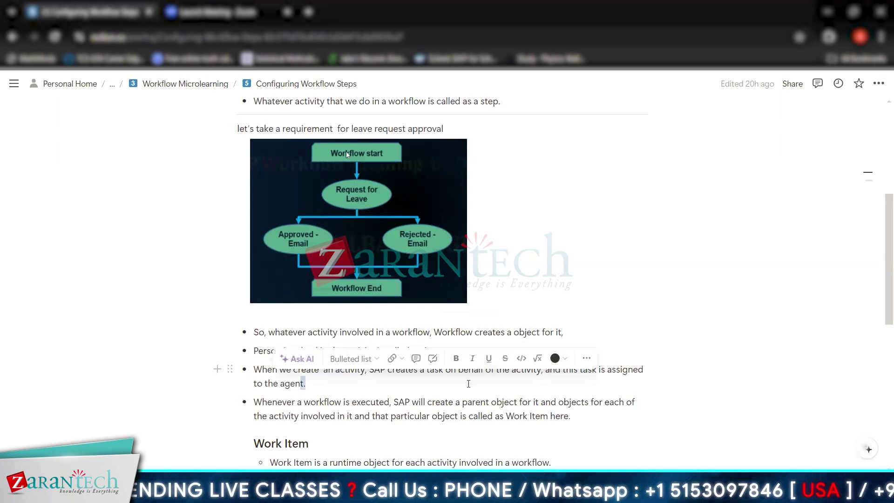
pyautogui.click(298, 381)
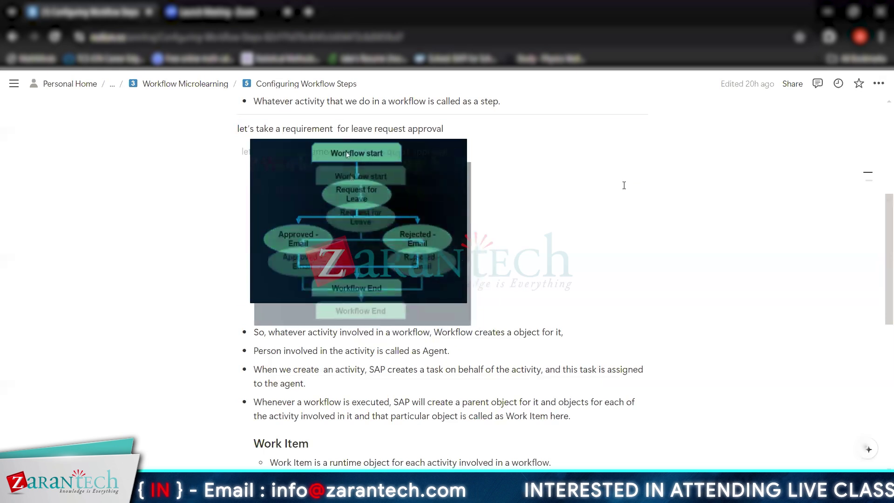
# Study the note on parent and activity objects created at workflow execution, comparing it with the leave approval flowchart.
pyautogui.moveTo(626, 186); pyautogui.dragTo(755, 157)
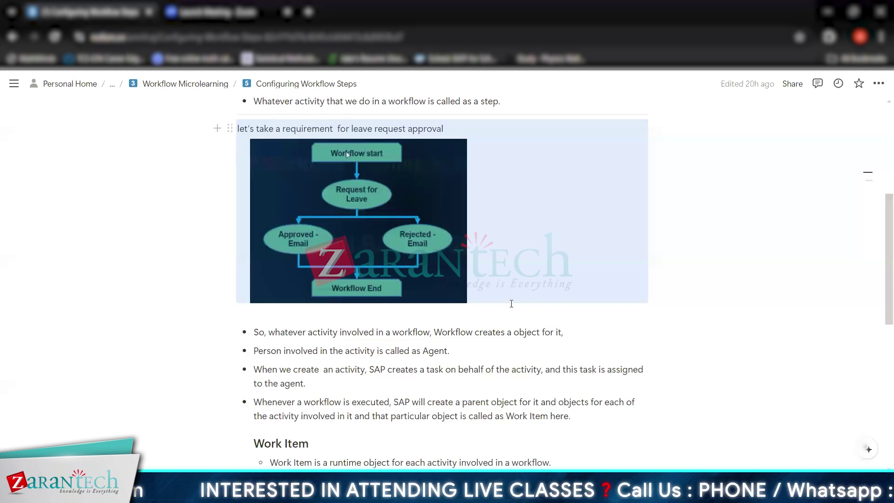
pyautogui.scroll(-1, 512, 304)
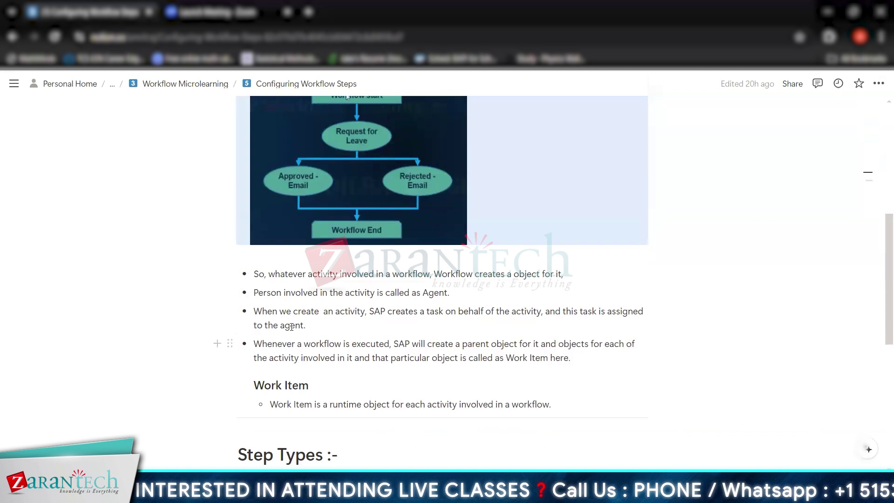
pyautogui.moveTo(334, 344); pyautogui.dragTo(657, 344)
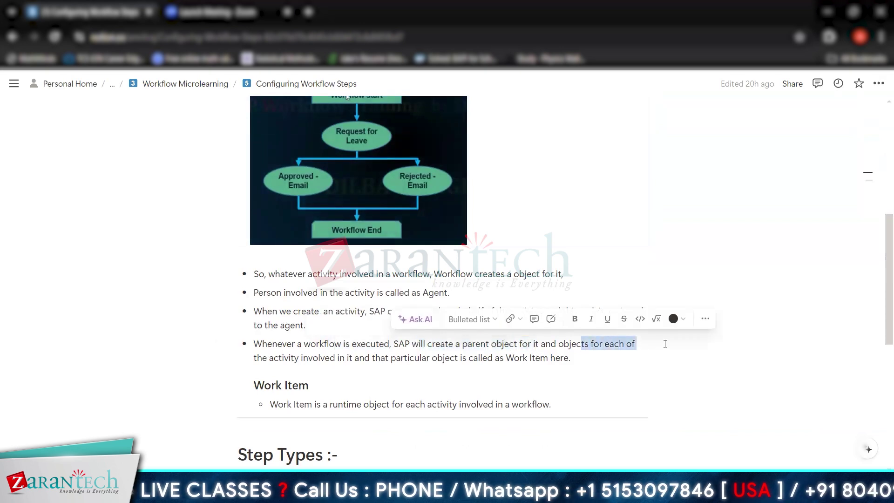
pyautogui.moveTo(330, 357); pyautogui.dragTo(362, 361)
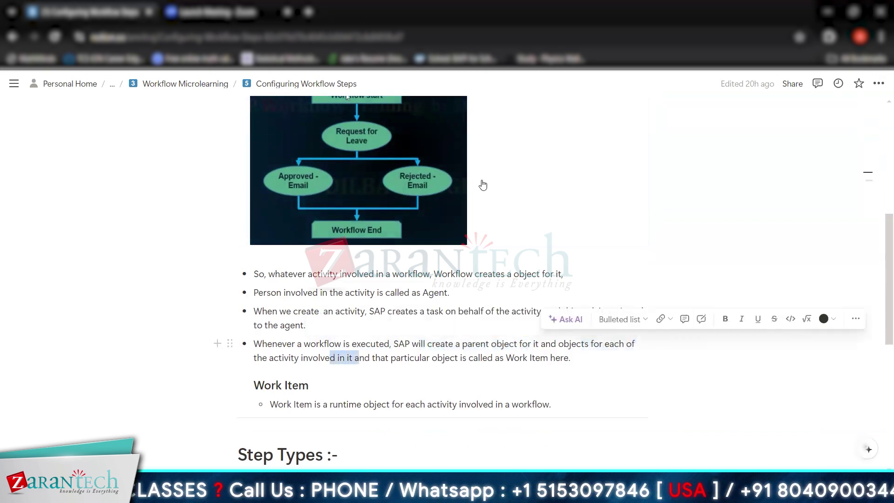
pyautogui.scroll(1, 271, 256)
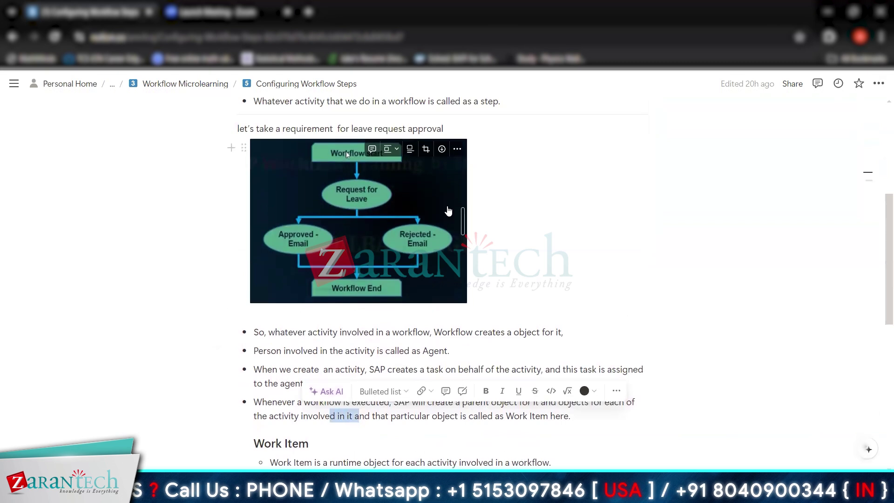
pyautogui.scroll(2, 425, 224)
pyautogui.scroll(-2, 365, 264)
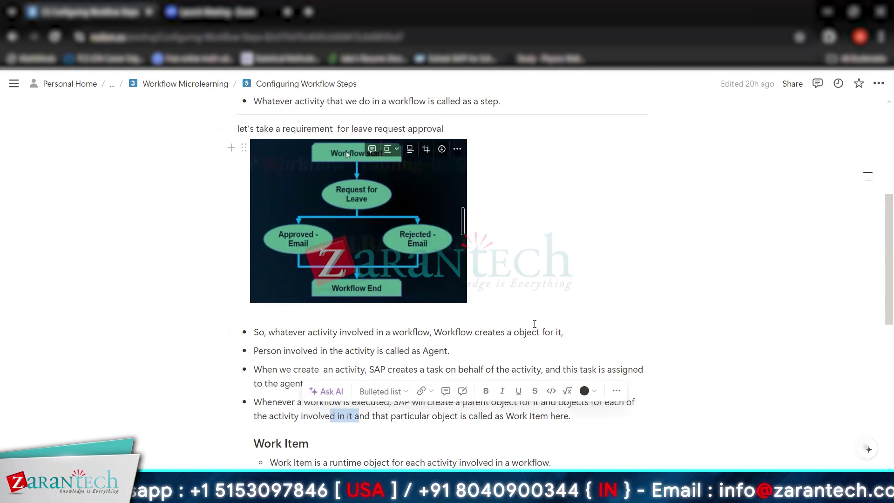
pyautogui.moveTo(365, 414); pyautogui.dragTo(597, 427)
pyautogui.click(597, 427)
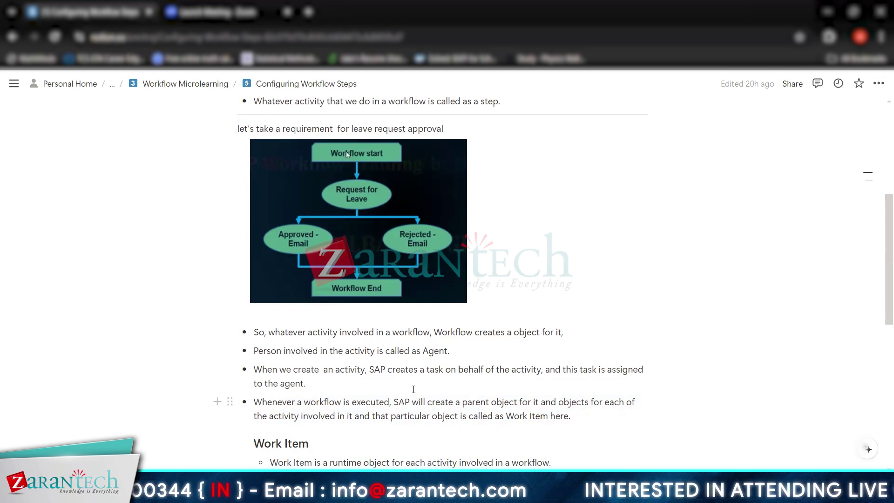
# Review the Work Item definition and the Step Types section in relation to the leave approval flowchart.
pyautogui.scroll(-1, 480, 375)
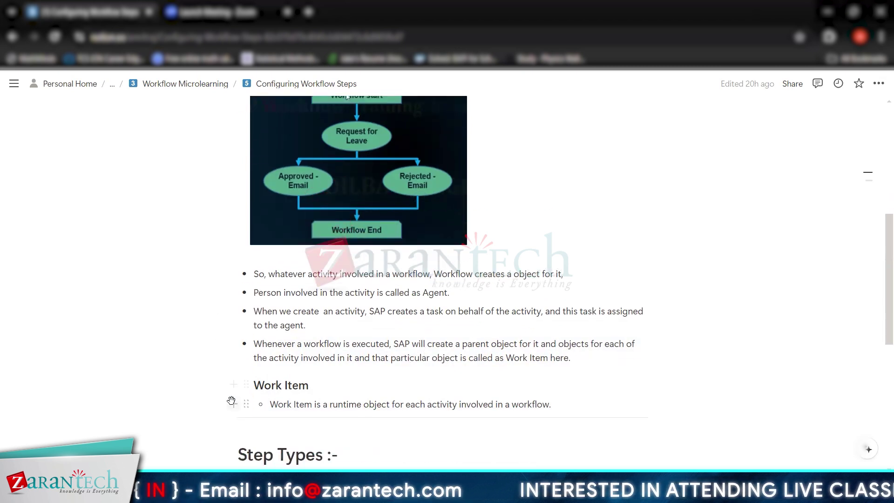
pyautogui.scroll(-1, 282, 383)
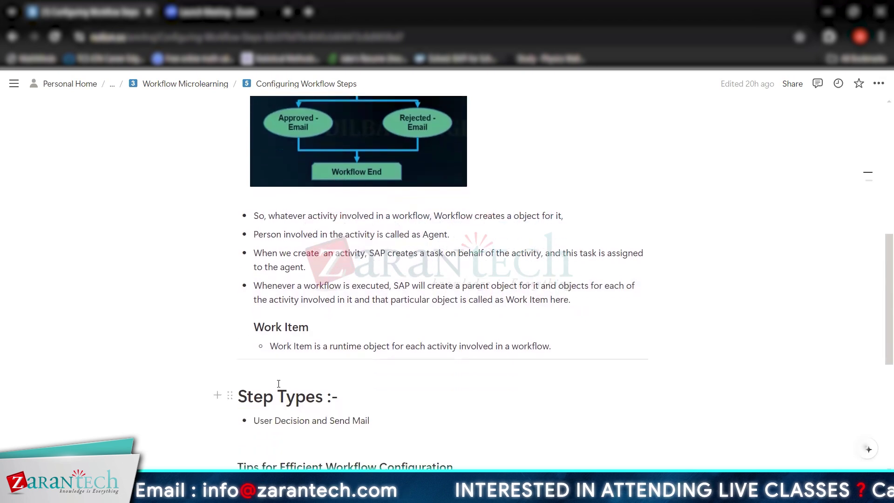
pyautogui.moveTo(342, 346); pyautogui.dragTo(586, 361)
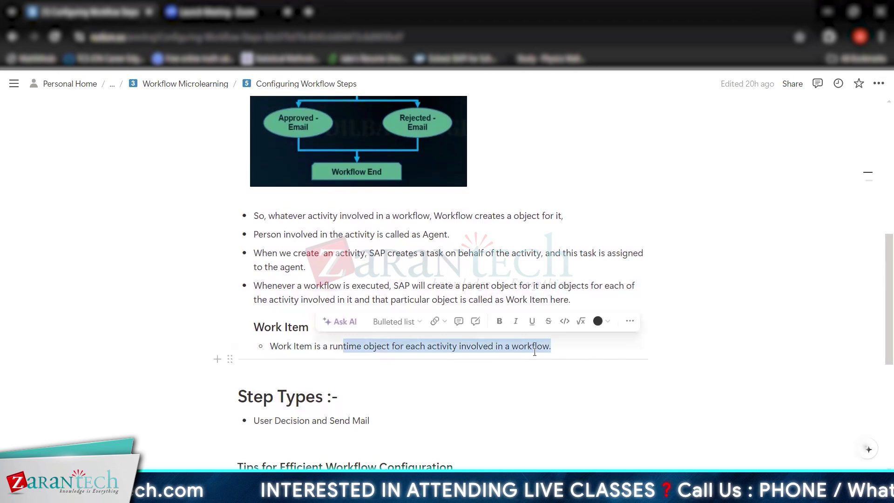
pyautogui.moveTo(420, 345); pyautogui.dragTo(573, 345)
pyautogui.click(573, 346)
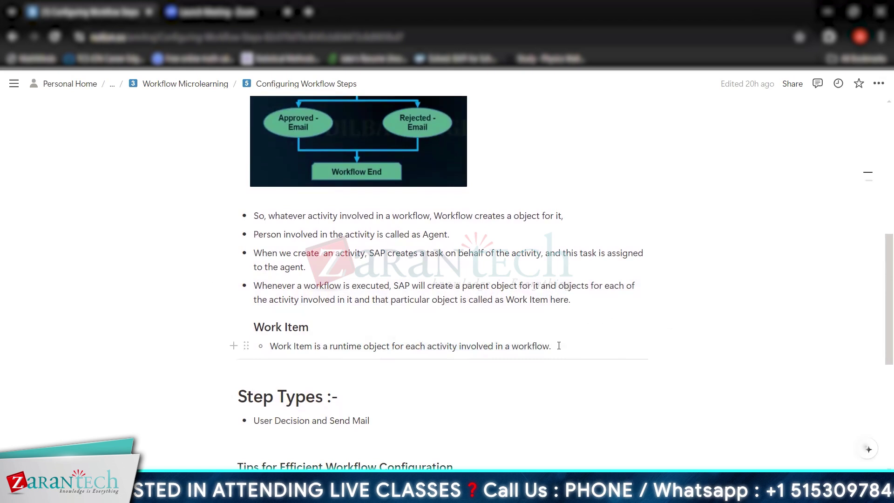
pyautogui.scroll(-2, 540, 345)
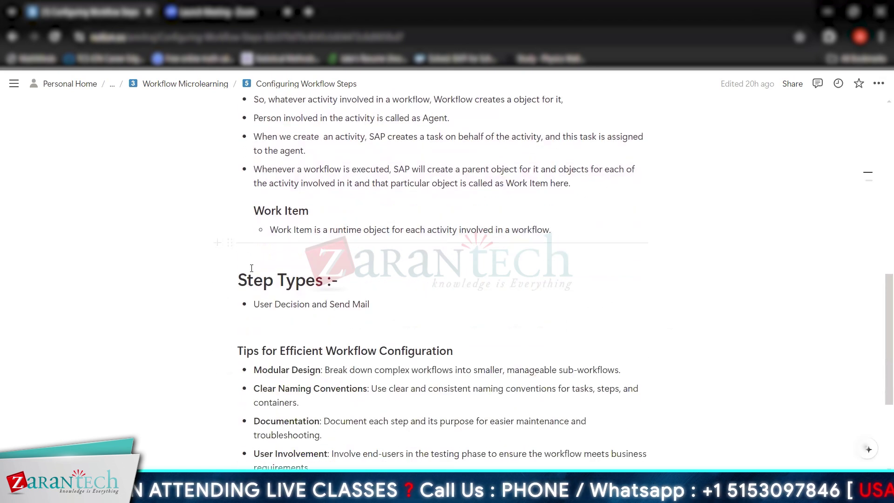
pyautogui.scroll(5, 521, 285)
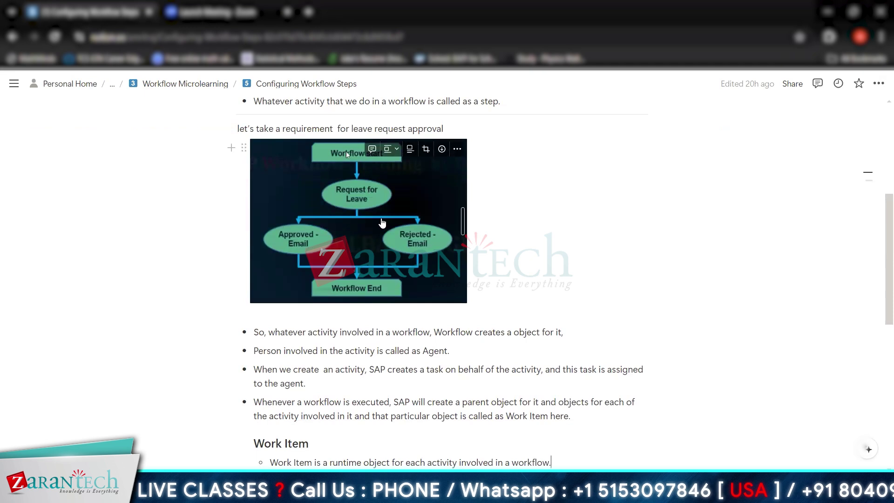
pyautogui.scroll(-1, 383, 229)
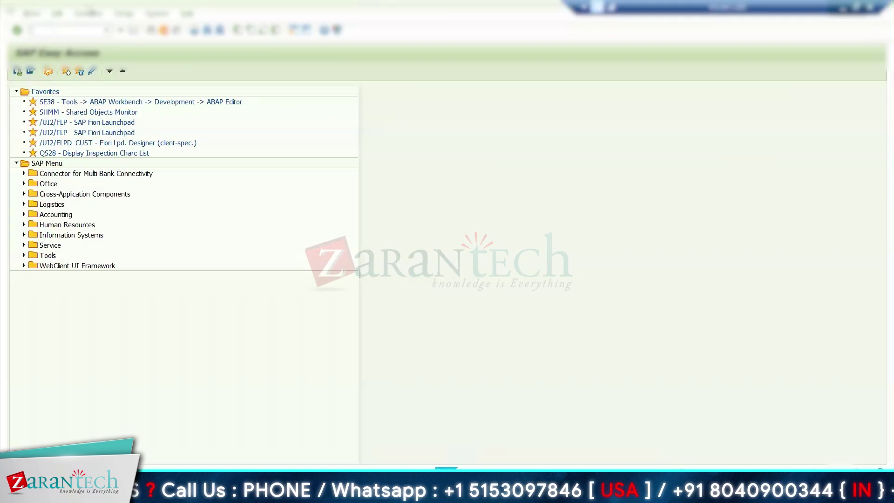
# Open the Workflow Builder with transaction swdd and start a new, empty workflow.
pyautogui.write('sw')
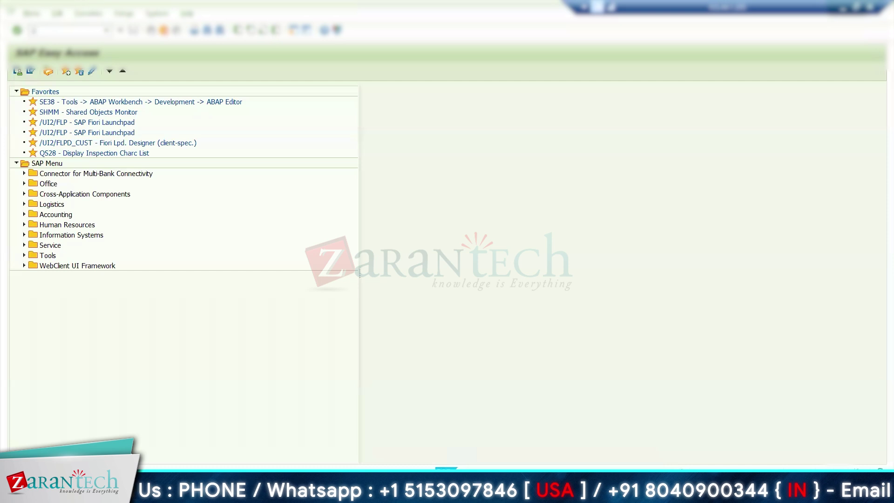
pyautogui.write('dd')
pyautogui.press('Return')
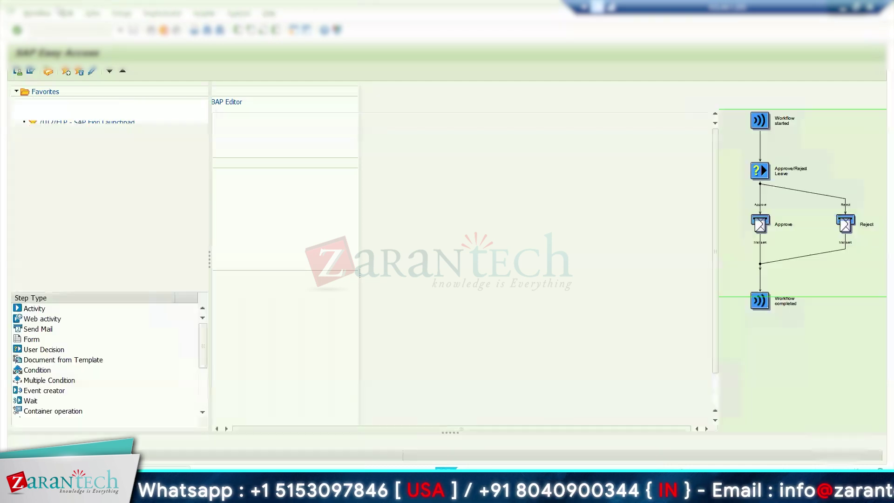
pyautogui.click(17, 72)
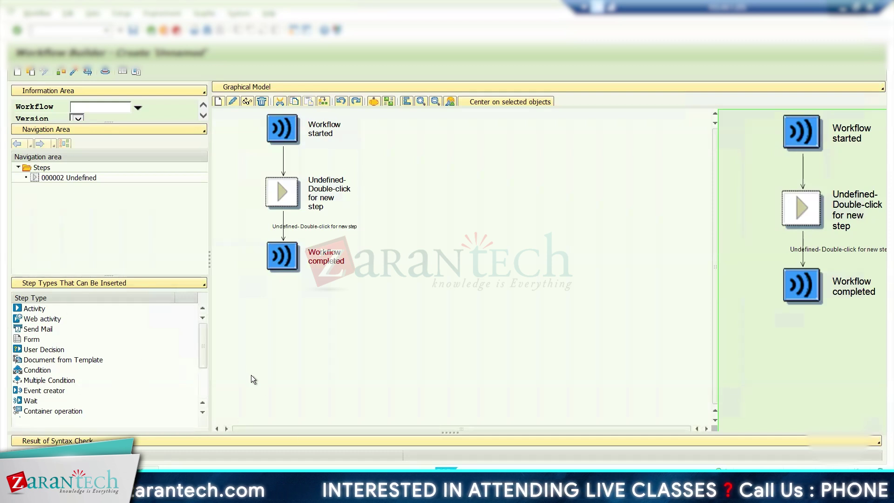
pyautogui.moveTo(204, 354); pyautogui.dragTo(215, 339)
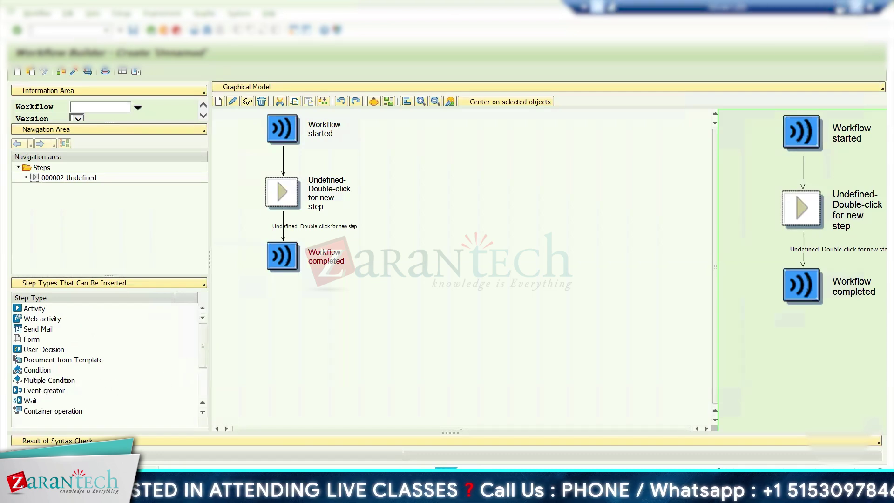
# Create a User Decision step in place of the undefined step between workflow start and completion.
pyautogui.rightClick(285, 187)
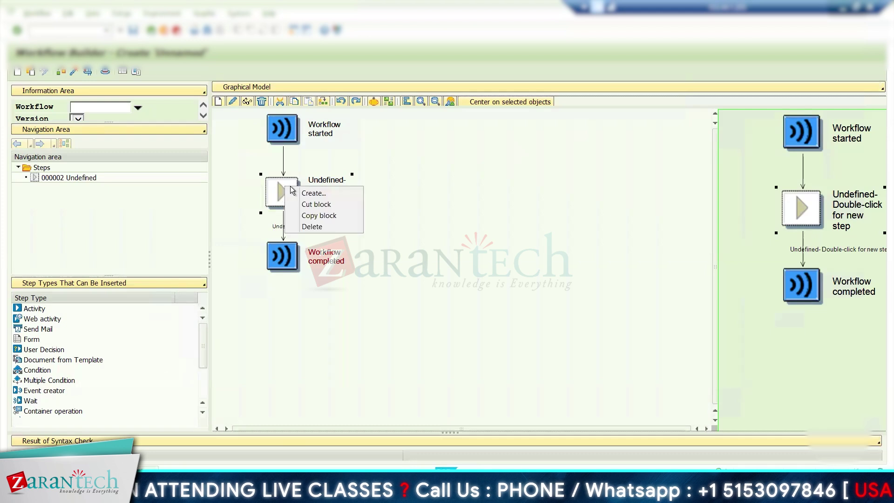
pyautogui.click(313, 193)
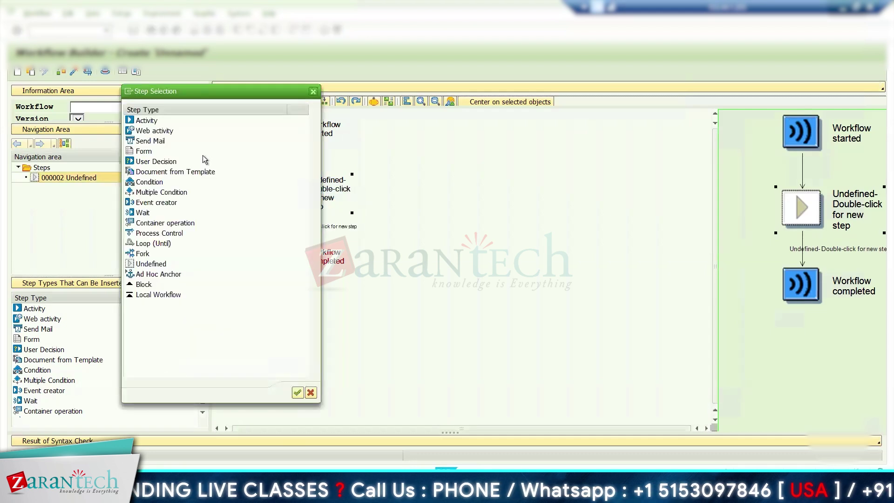
pyautogui.doubleClick(140, 162)
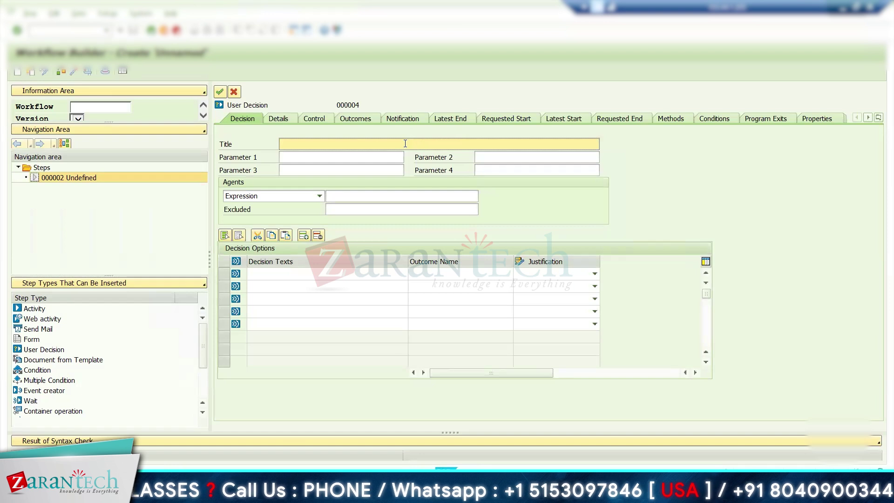
# Title the user decision "Approve/Reject Leave".
pyautogui.write('Appro')
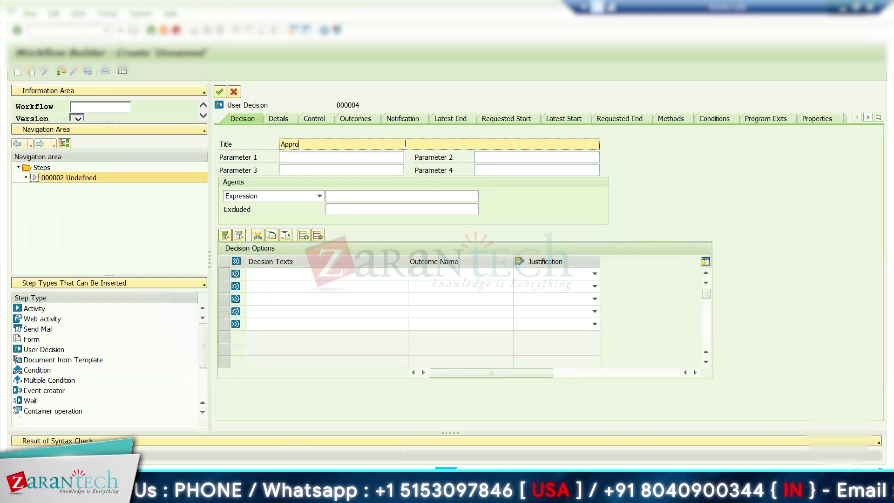
pyautogui.write('ve/Re')
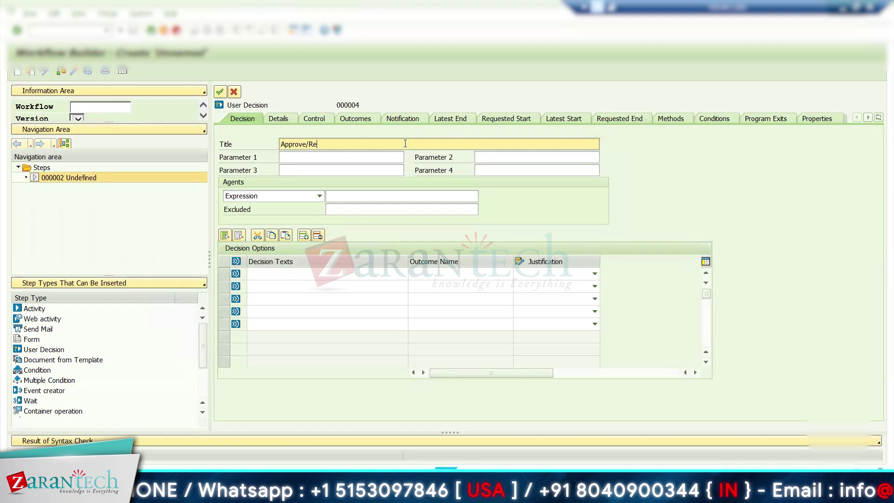
pyautogui.write('ject LEave')
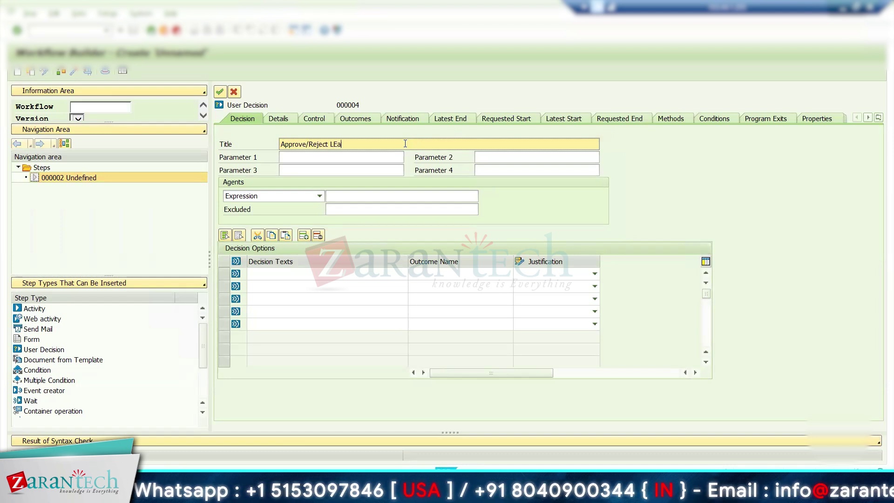
pyautogui.press('BackSpace')
pyautogui.press('BackSpace')
pyautogui.press('BackSpace')
pyautogui.press('BackSpace')
pyautogui.write('eave')
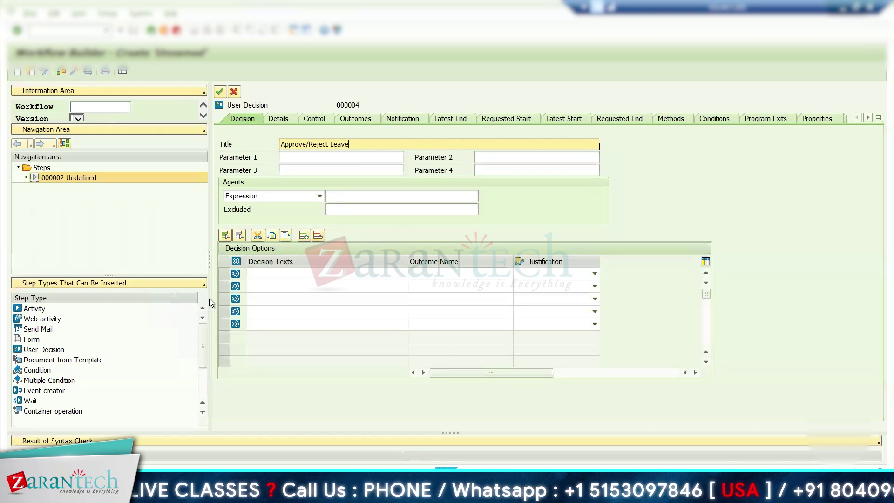
# Add the first decision option with the text "Approve Leave" and the outcome name "Approve".
pyautogui.click(274, 275)
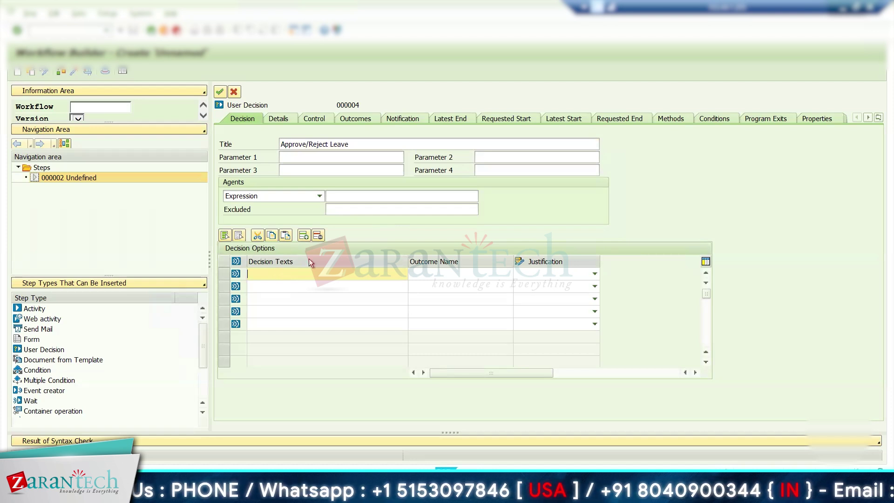
pyautogui.write('Approve')
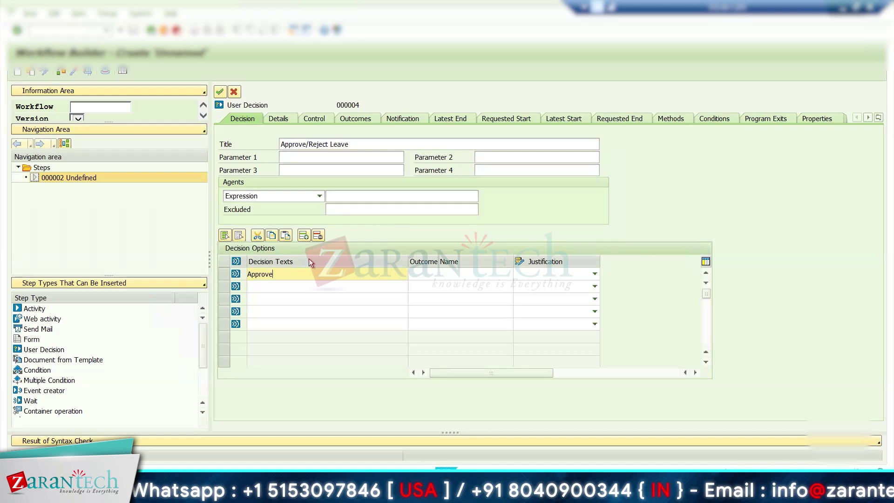
pyautogui.write(' Leave')
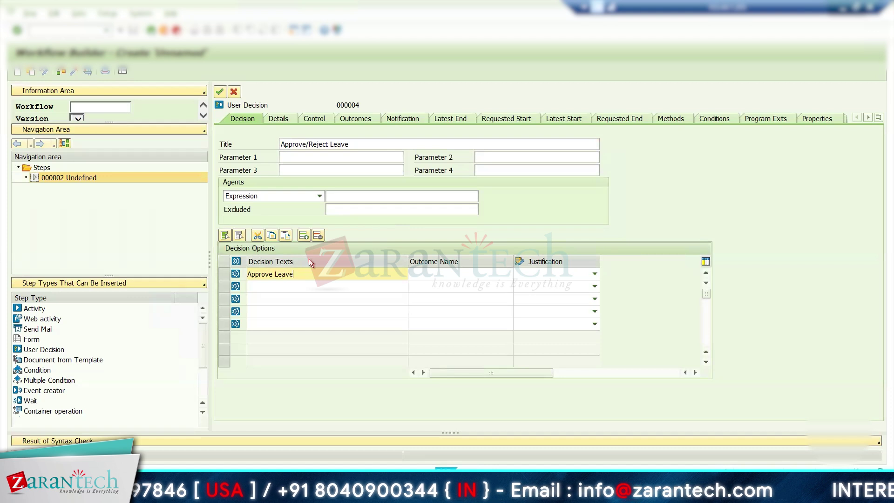
pyautogui.press('Tab')
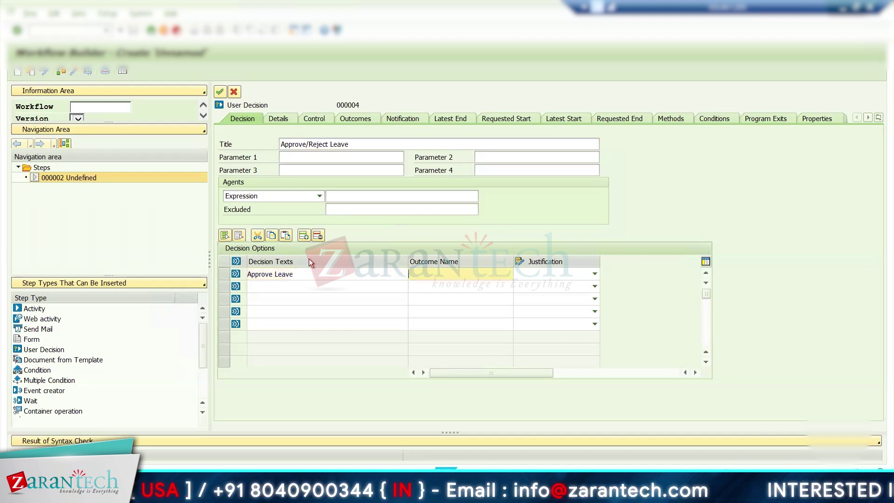
pyautogui.write('Approve')
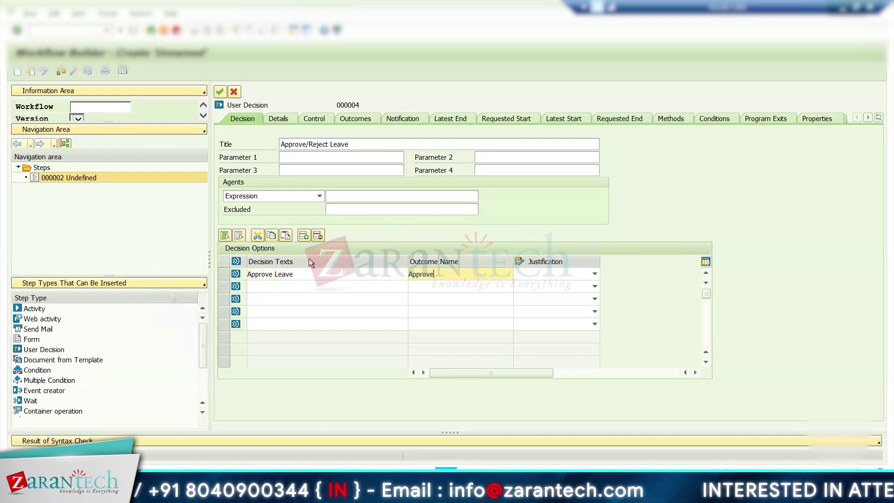
# Add a second decision option "Reject leave" with the outcome name "Reject" and transfer the user decision to the workflow.
pyautogui.click(298, 298)
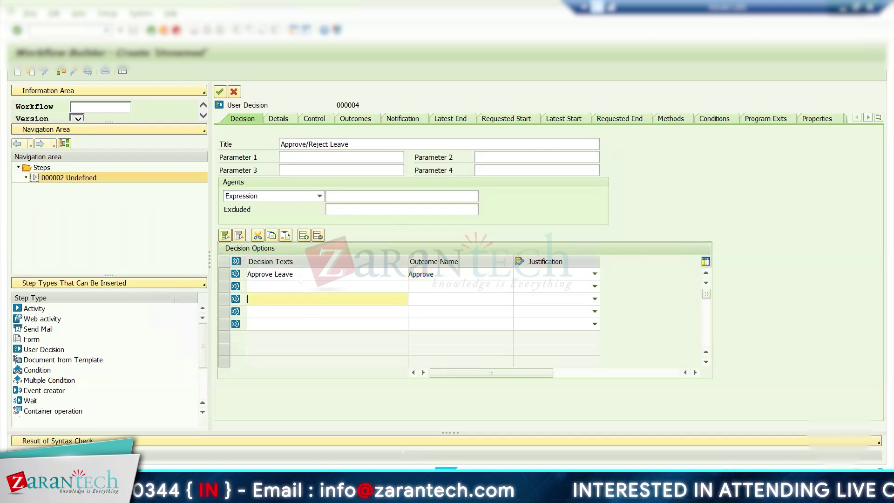
pyautogui.click(301, 279)
pyautogui.click(300, 284)
pyautogui.write('Re')
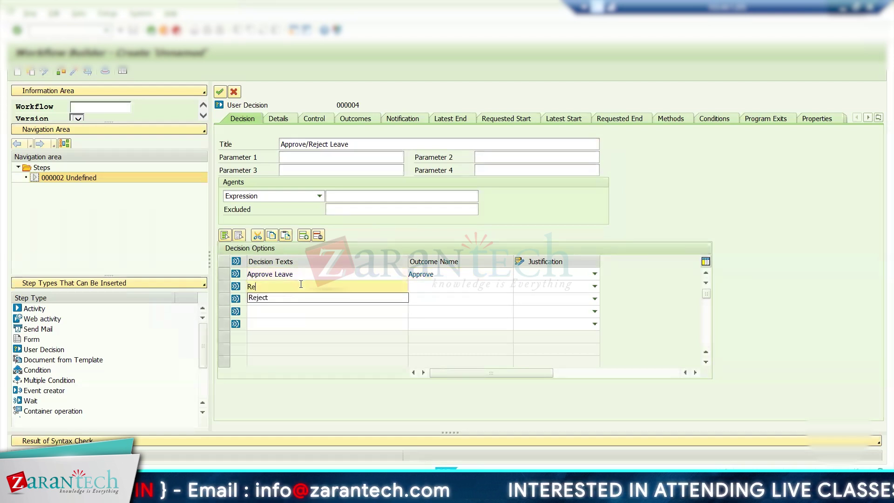
pyautogui.write('ject leave')
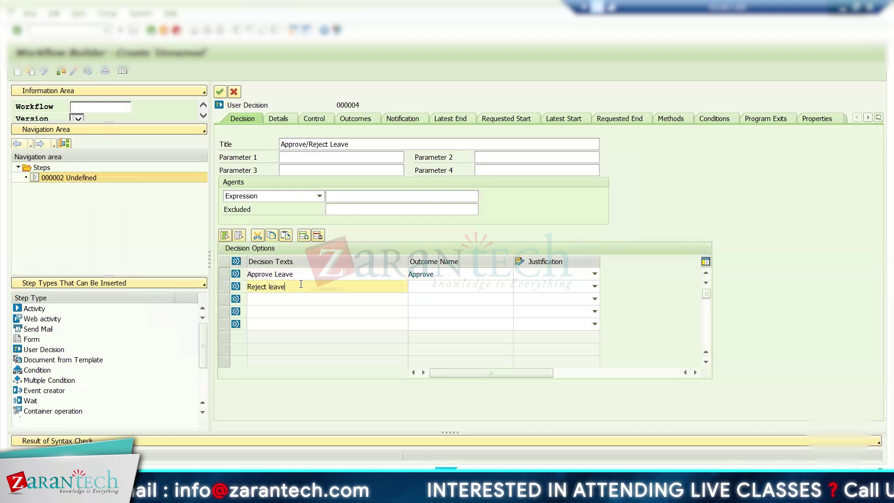
pyautogui.press('Tab')
pyautogui.write('Reject')
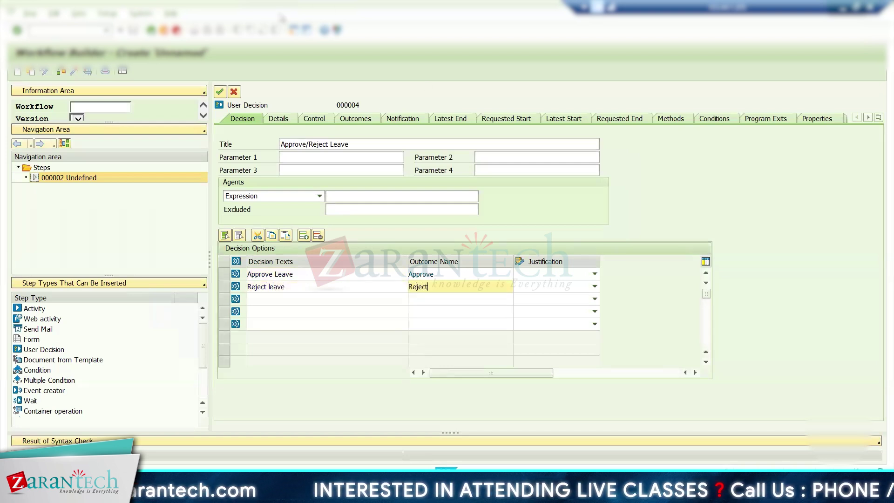
pyautogui.click(220, 91)
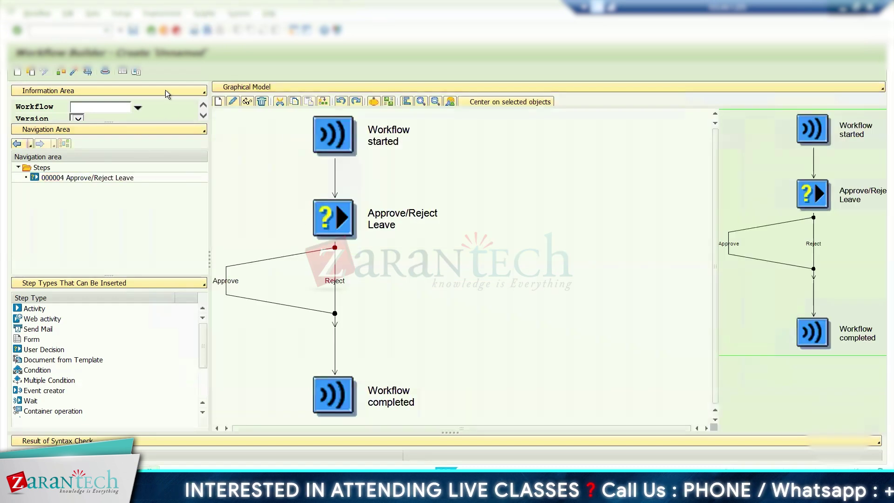
# Save the new workflow under the name ZAR_WORKFLOW.
pyautogui.click(134, 30)
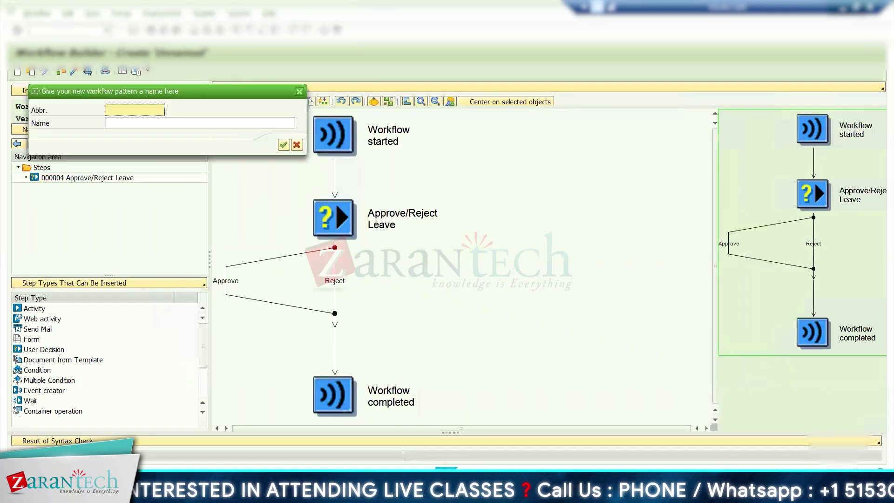
pyautogui.write('Z')
pyautogui.press('Down')
pyautogui.press('Return')
pyautogui.press('Tab')
pyautogui.press('Down')
pyautogui.press('Down')
pyautogui.press('Return')
pyautogui.press('Return')
pyautogui.press('Down')
pyautogui.press('Down')
pyautogui.press('Return')
pyautogui.press('Return')
pyautogui.press('Return')
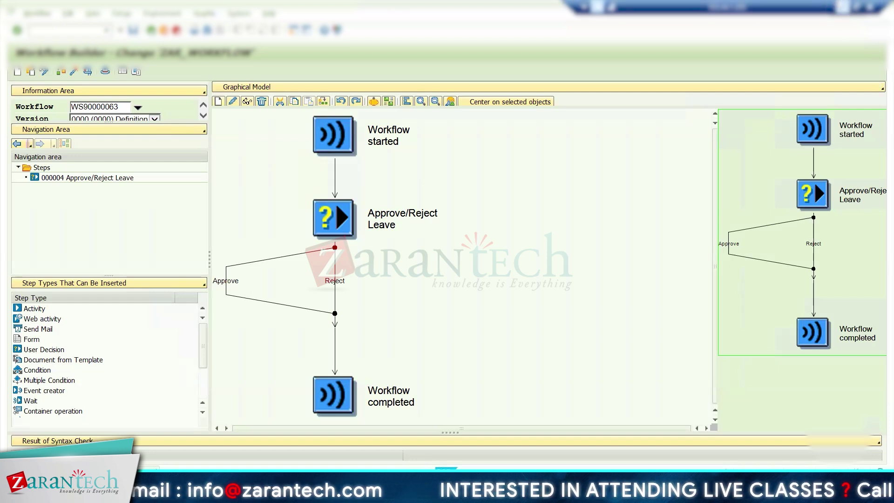
# Switch to the Configuring Workflow Steps notes and review the User Decision and Send Mail entry under Step Types.
pyautogui.hotkey('alt', 'Tab')
pyautogui.scroll(-3, 274, 317)
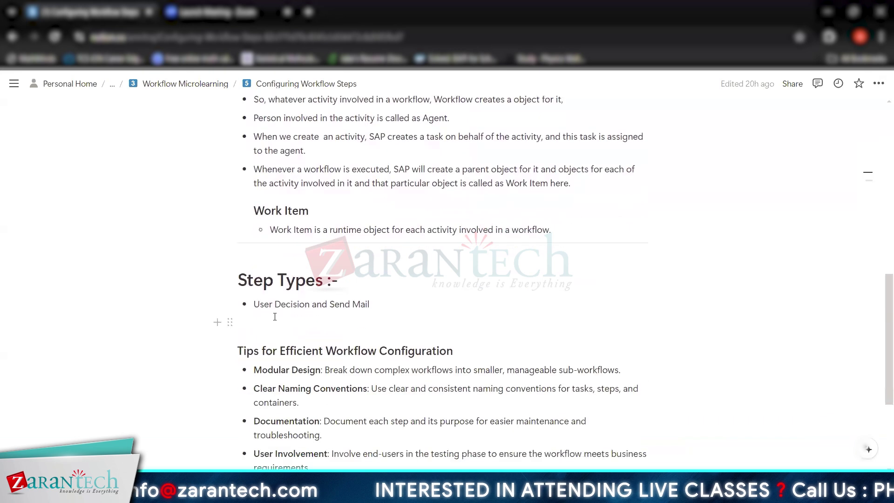
pyautogui.click(239, 280)
pyautogui.moveTo(255, 280); pyautogui.dragTo(306, 280)
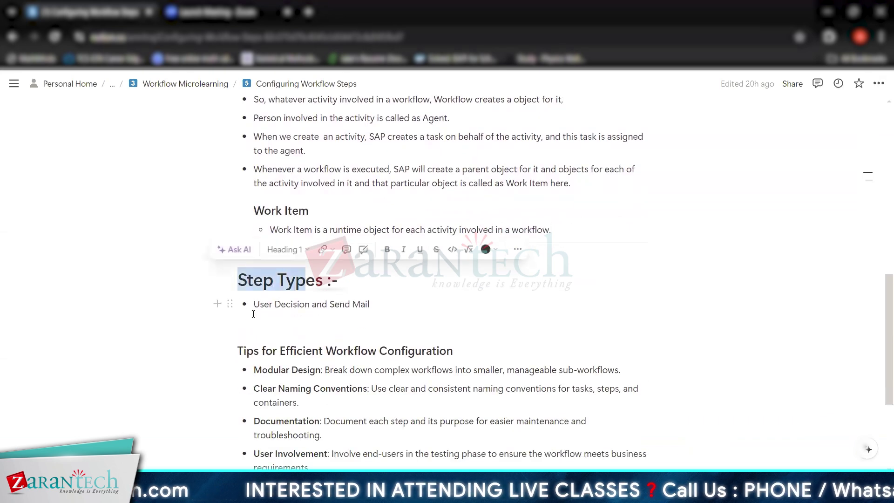
pyautogui.moveTo(253, 306); pyautogui.dragTo(386, 304)
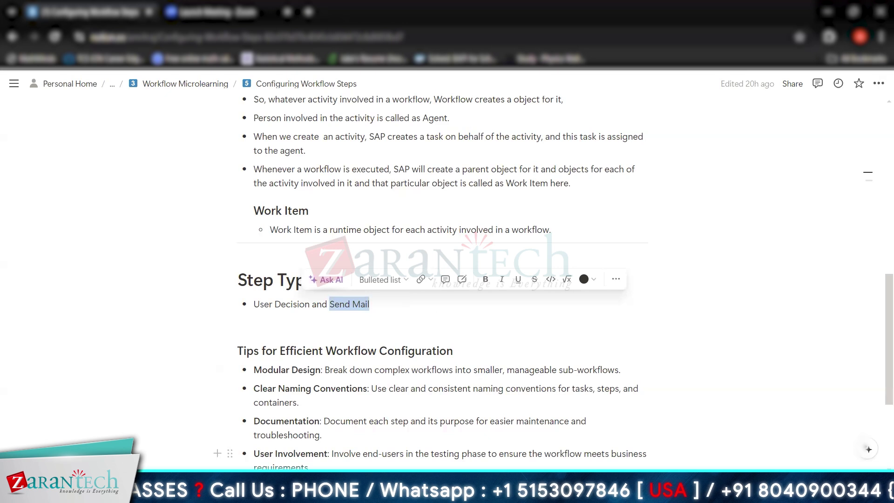
# Return to the SAP Workflow Builder and create a Send Mail step on the Approve branch.
pyautogui.click(600, 492)
pyautogui.click(226, 289)
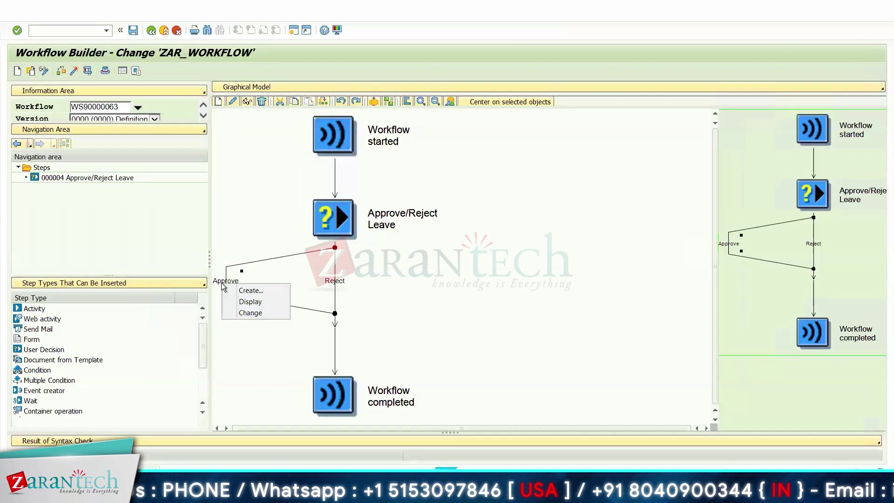
pyautogui.click(248, 291)
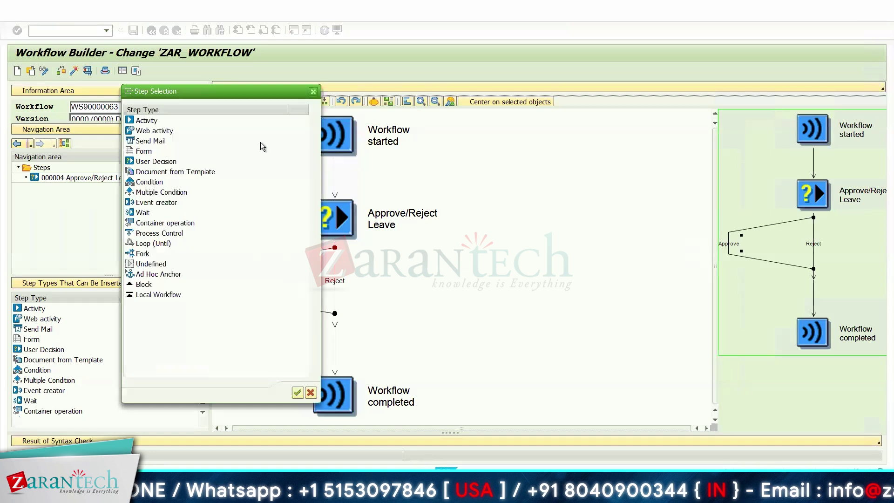
pyautogui.moveTo(280, 94); pyautogui.dragTo(426, 84)
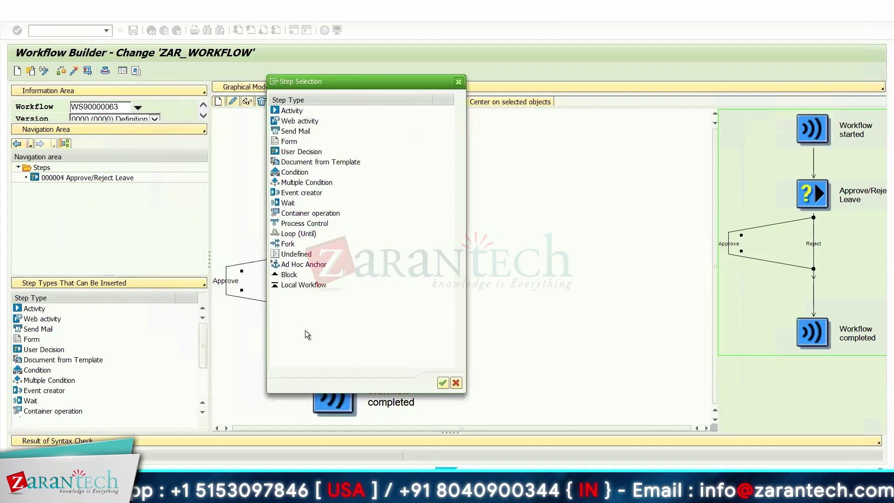
pyautogui.doubleClick(290, 132)
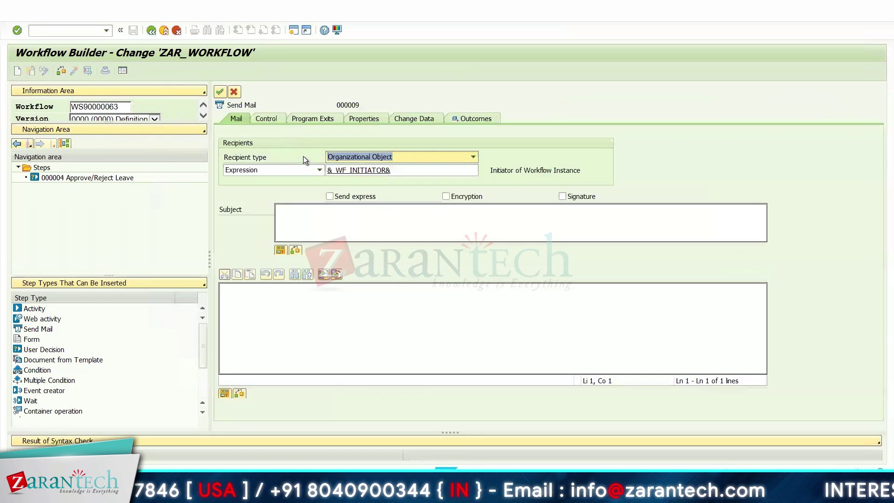
# Enter the mail subject "Approve" and the body "Hi, User" followed by "Your leave Request has been accepted by your reporting Manager".
pyautogui.click(302, 220)
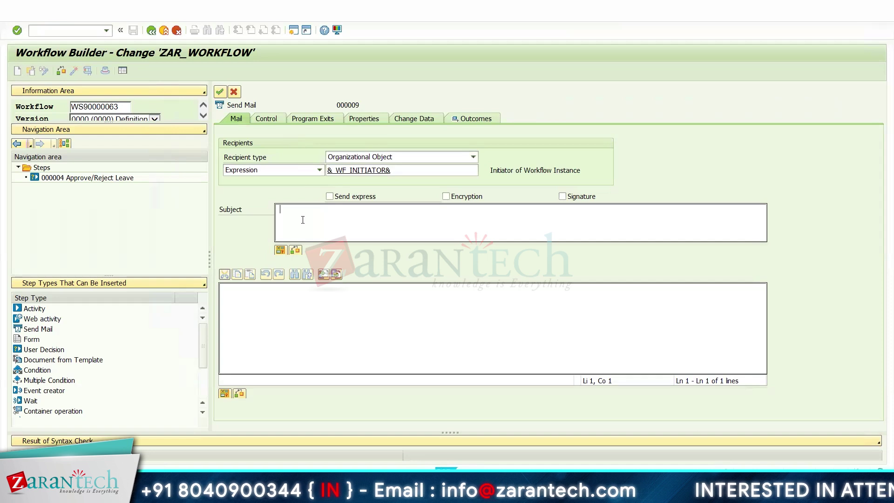
pyautogui.write('A')
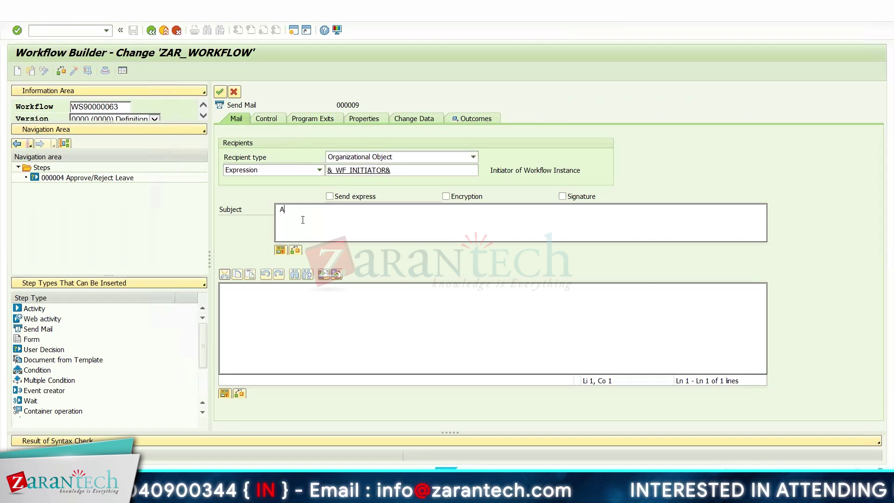
pyautogui.write('pprove')
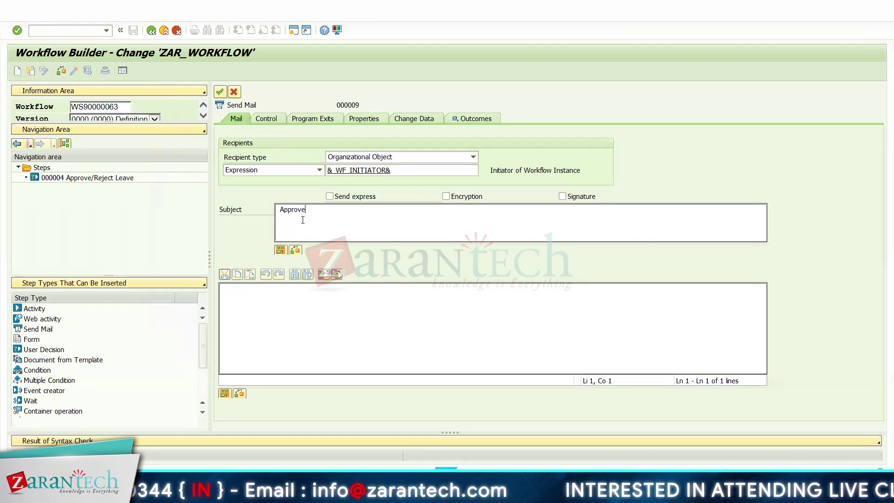
pyautogui.click(277, 313)
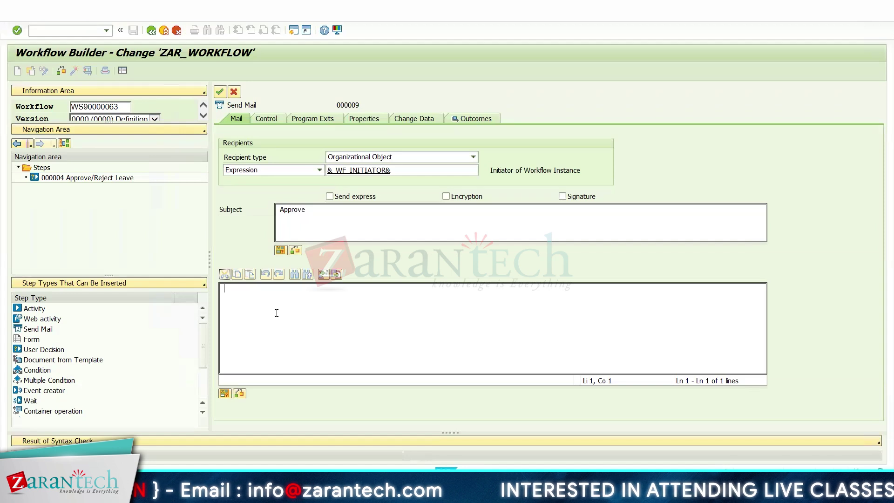
pyautogui.write('Hi')
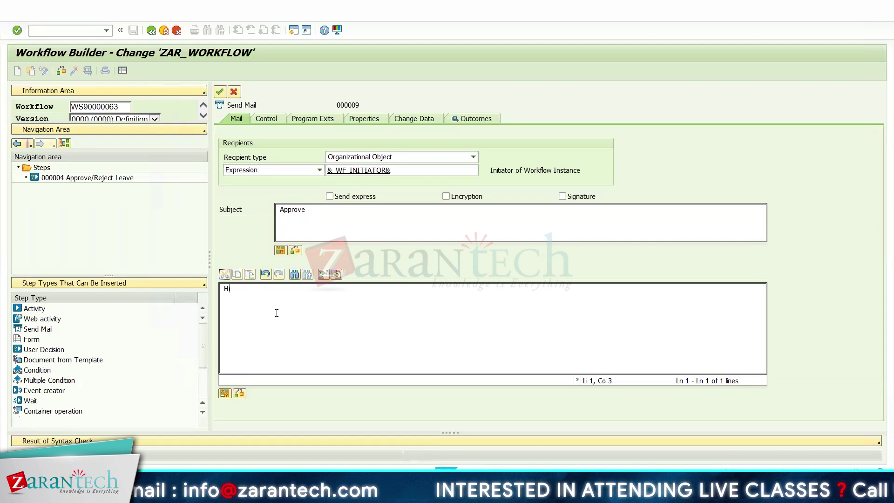
pyautogui.write(', User')
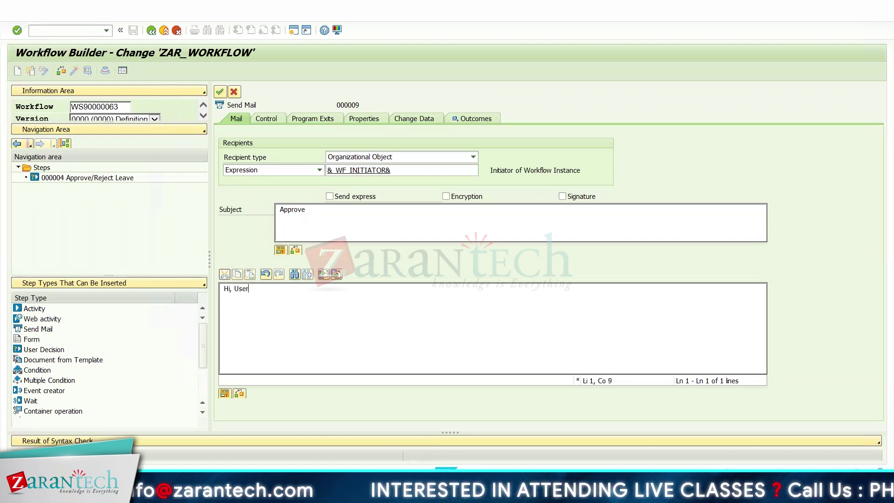
pyautogui.press('Return')
pyautogui.press('Return')
pyautogui.write('Y')
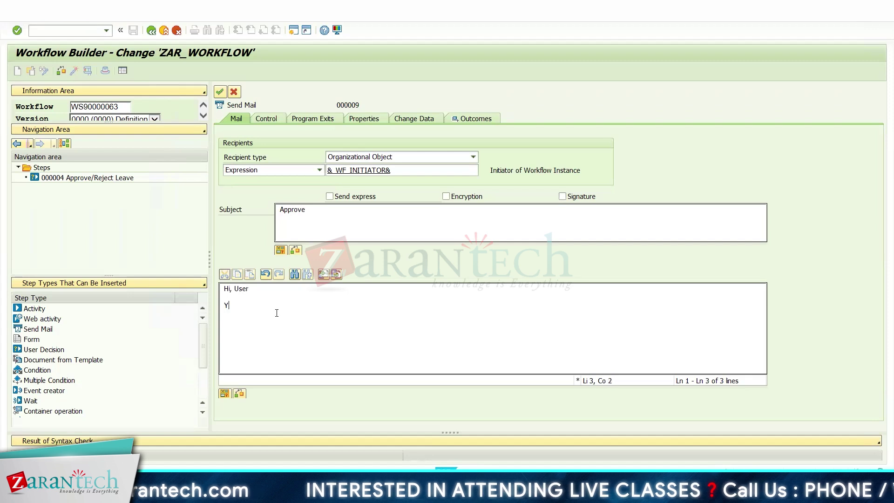
pyautogui.write('our leav')
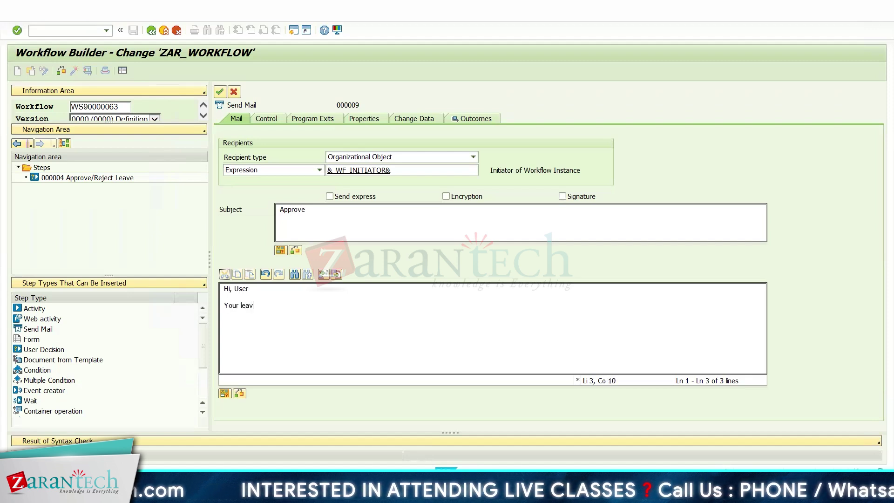
pyautogui.write('e Requ')
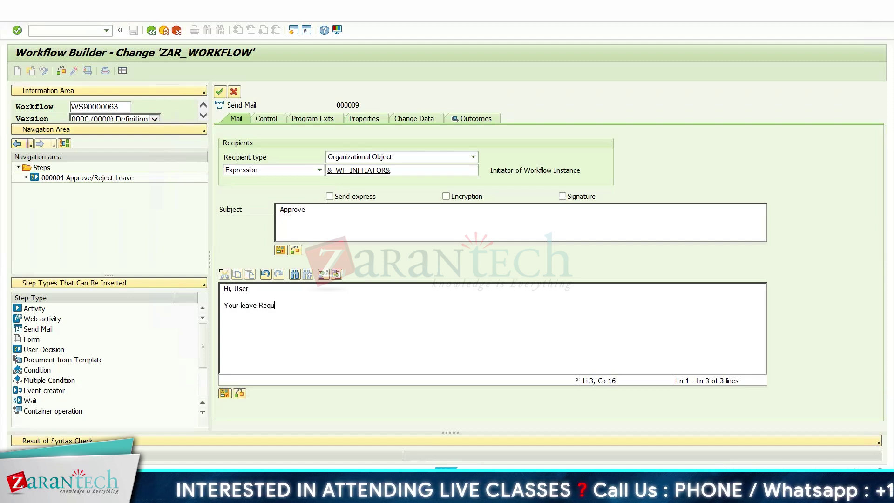
pyautogui.write('est has')
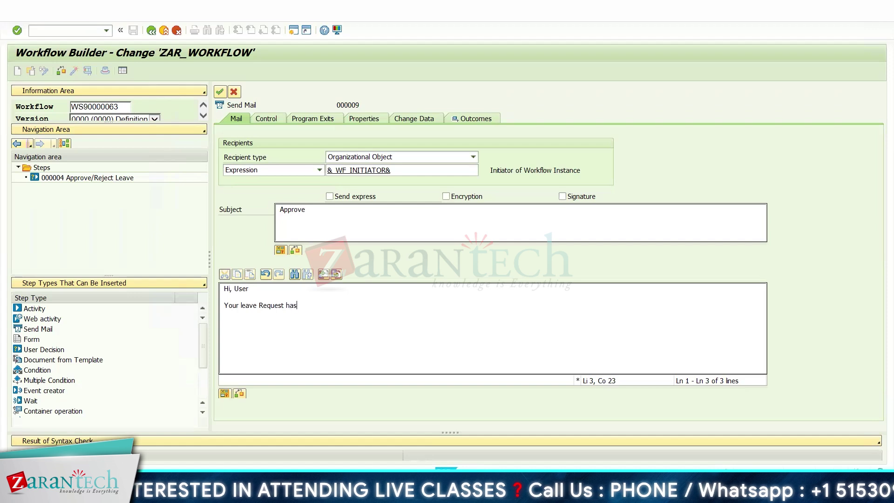
pyautogui.write(' been ac')
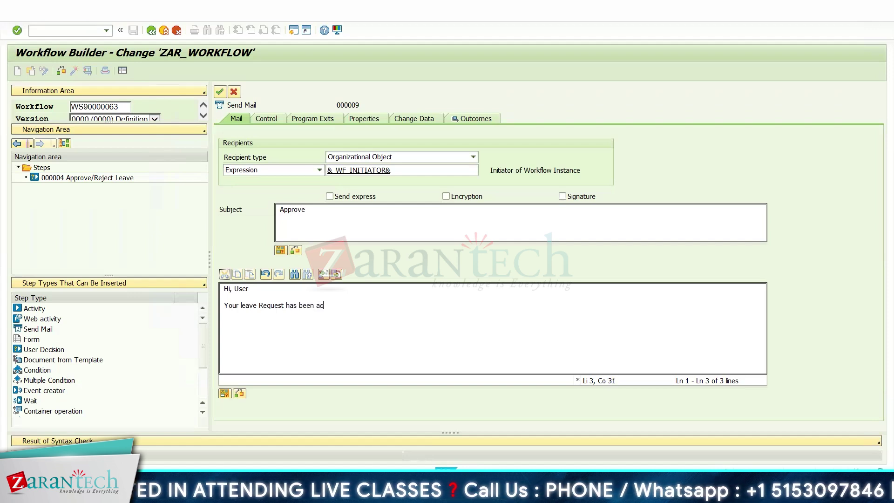
pyautogui.write('cepted by yo')
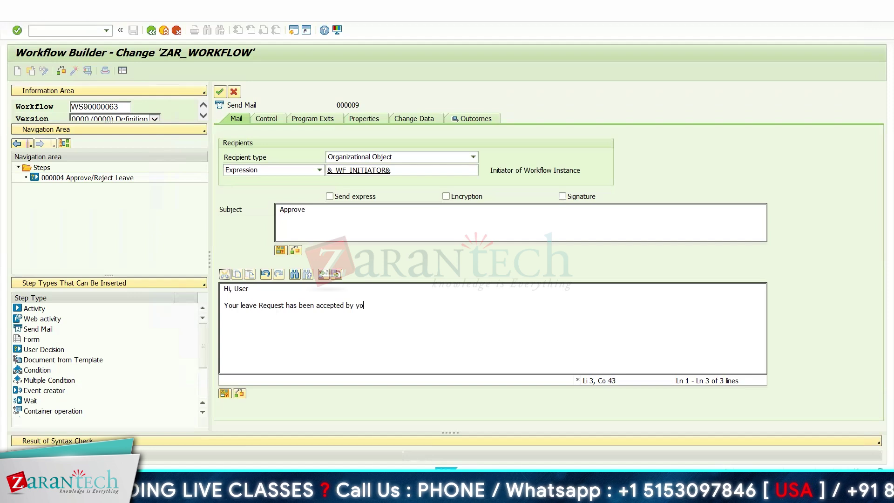
pyautogui.write('ur report')
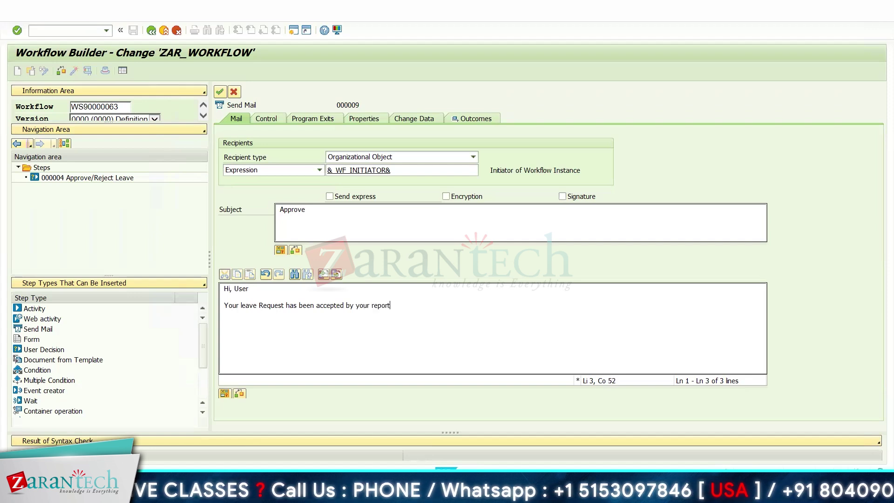
pyautogui.write('ing Manager')
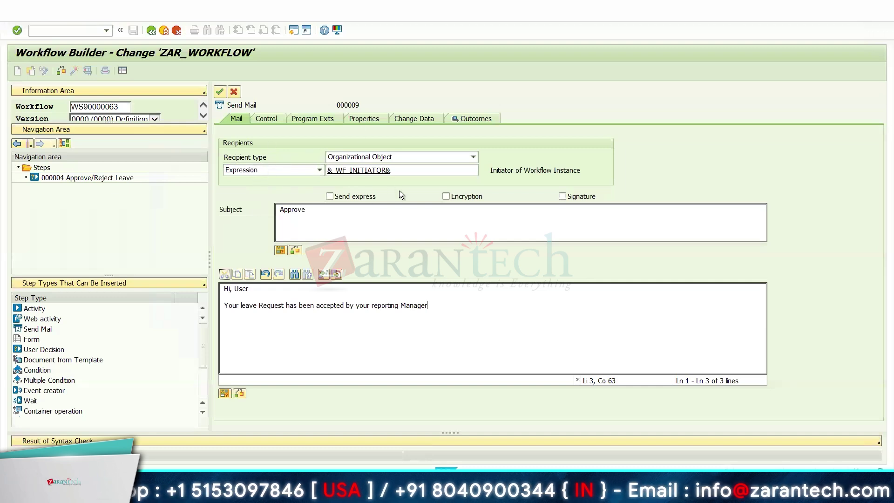
# Try User as the mail recipient, dismiss the task name request, and set the recipient back to Workflow initiator (expression).
pyautogui.click(273, 170)
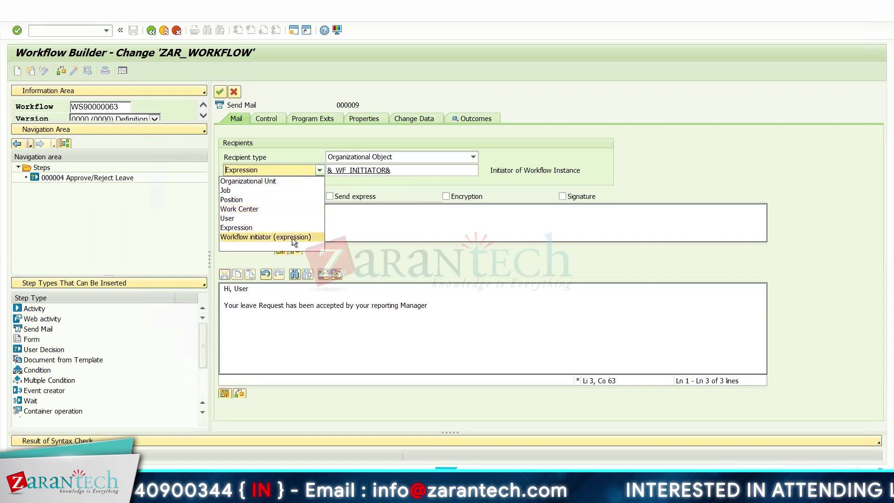
pyautogui.click(261, 220)
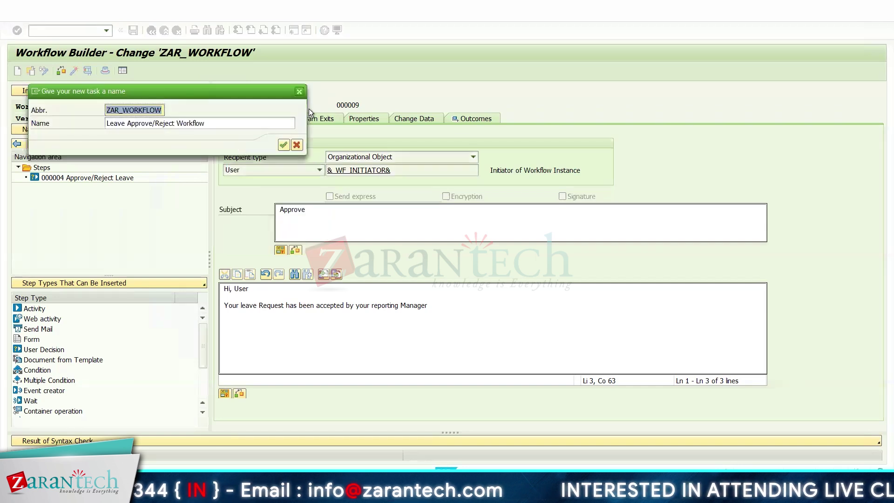
pyautogui.click(300, 91)
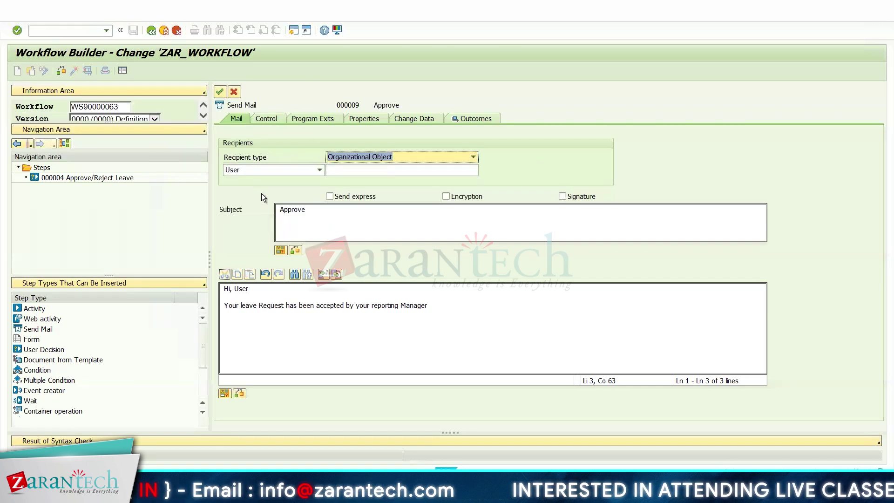
pyautogui.click(294, 169)
pyautogui.click(267, 237)
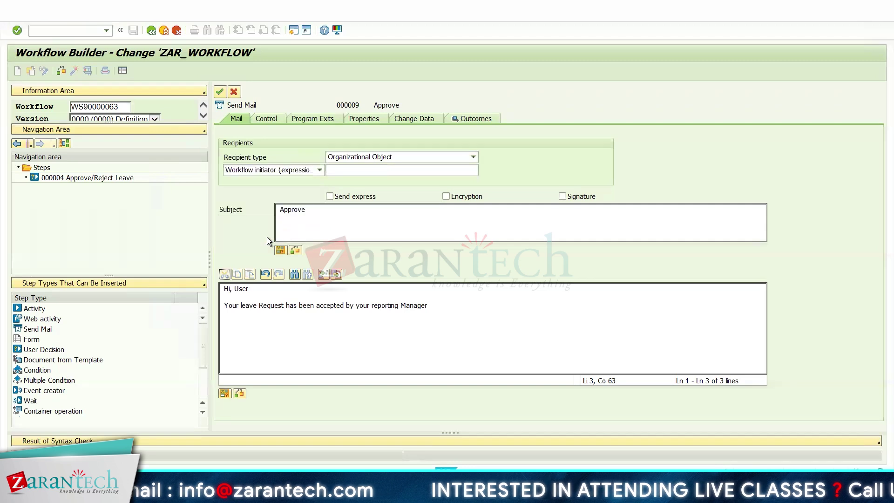
# Apply the recipient expression and exit the Send Mail step, saving its changes to the workflow.
pyautogui.click(219, 94)
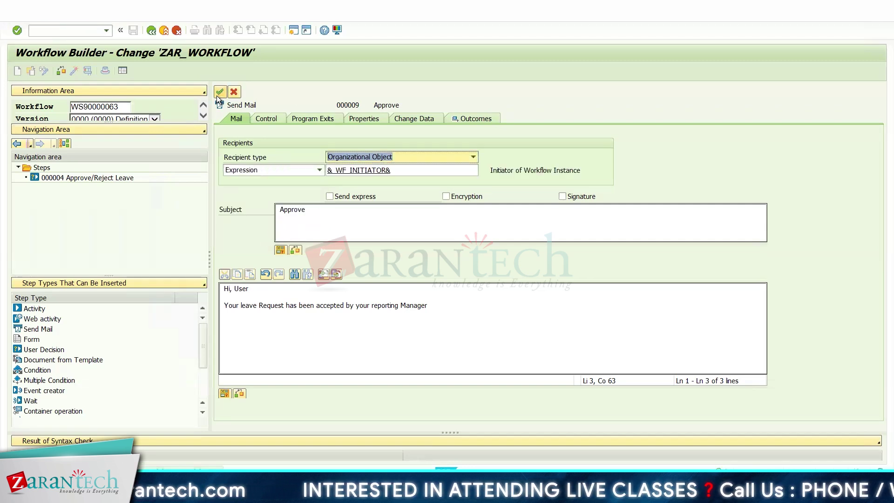
pyautogui.click(220, 92)
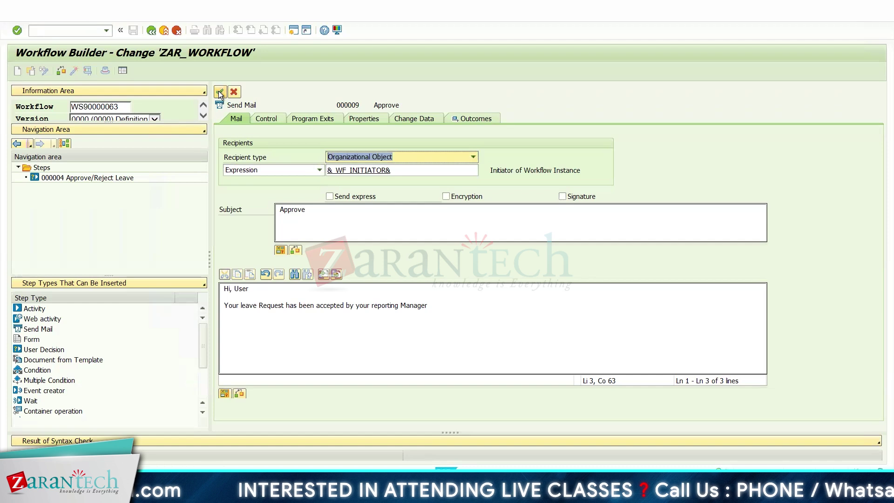
pyautogui.click(220, 92)
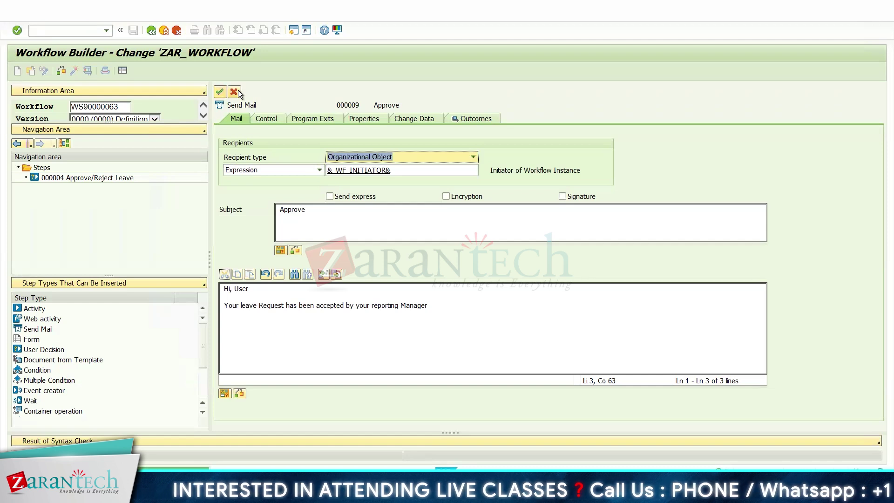
pyautogui.click(239, 90)
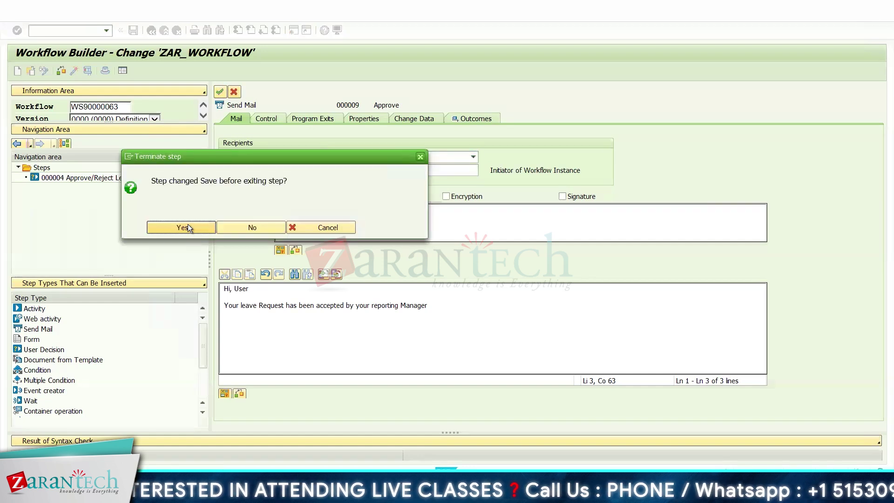
pyautogui.click(188, 227)
# Reopen the Approve mail step and enter the subject "Approve" and the body "Hi, User" followed by "Your leave Request has been approved".
pyautogui.doubleClick(280, 279)
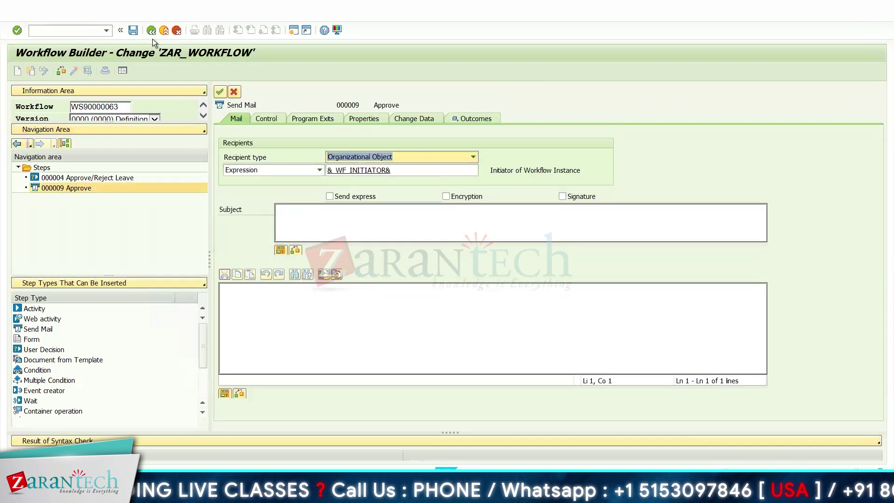
pyautogui.click(311, 222)
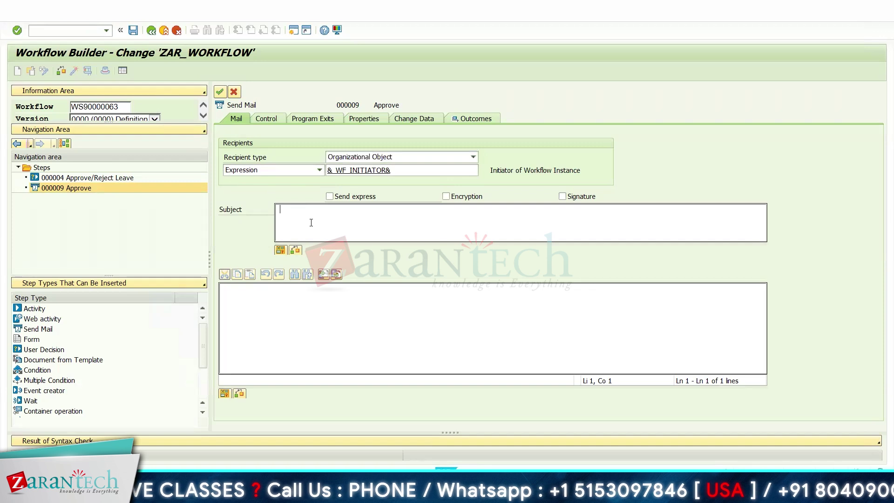
pyautogui.write('Approve')
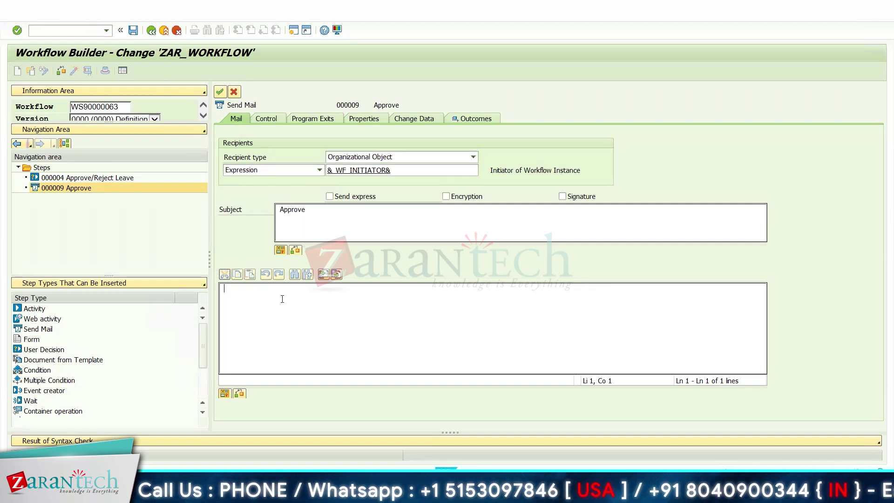
pyautogui.write('Hi, ')
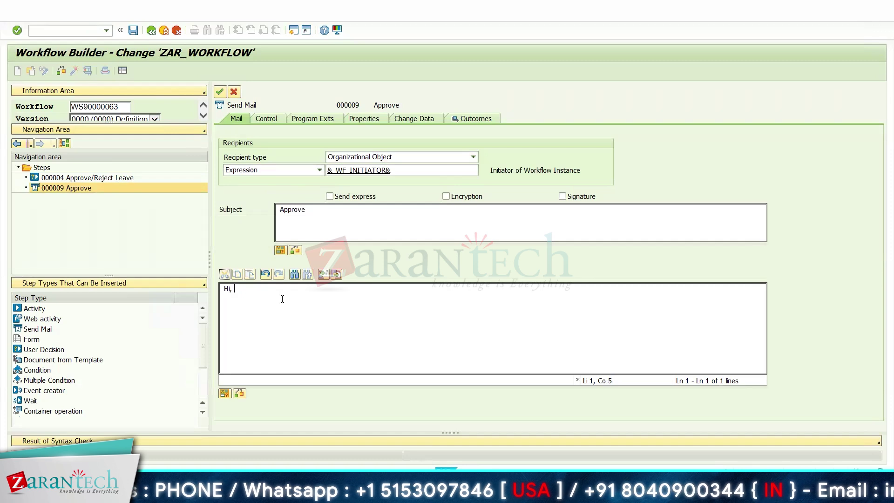
pyautogui.write('User')
pyautogui.press('Return')
pyautogui.press('Return')
pyautogui.write('Y')
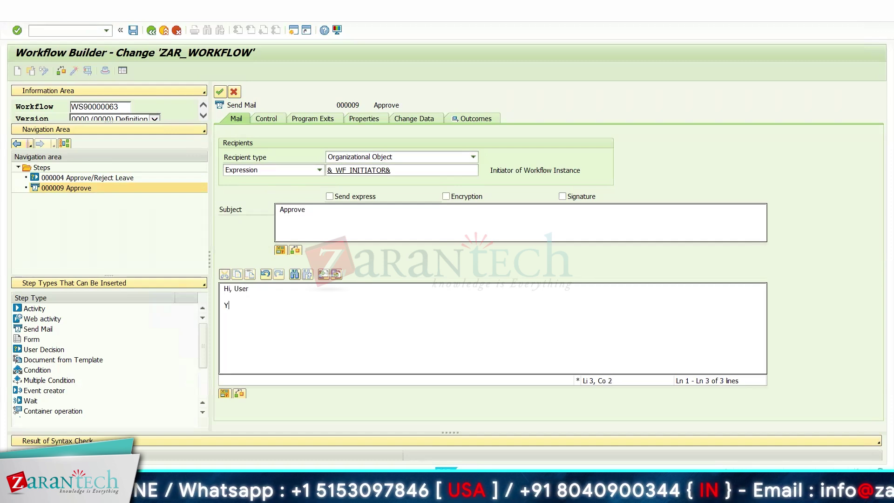
pyautogui.write('our leave R')
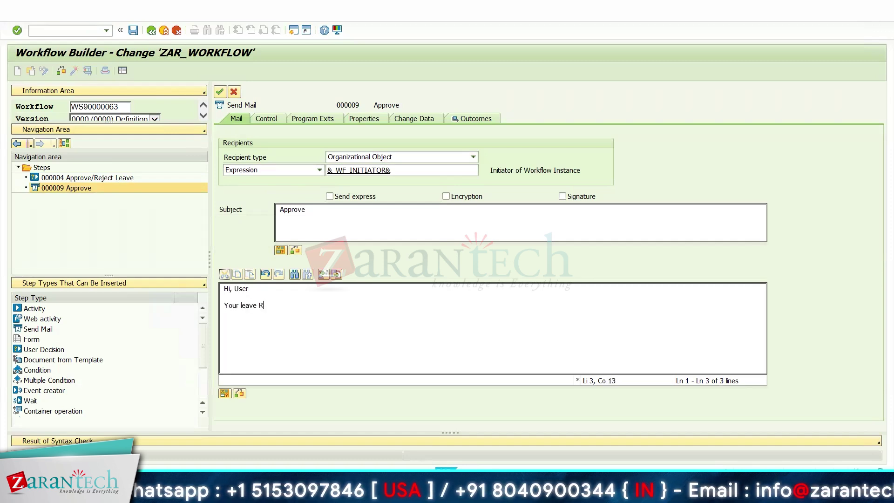
pyautogui.write('equest has b')
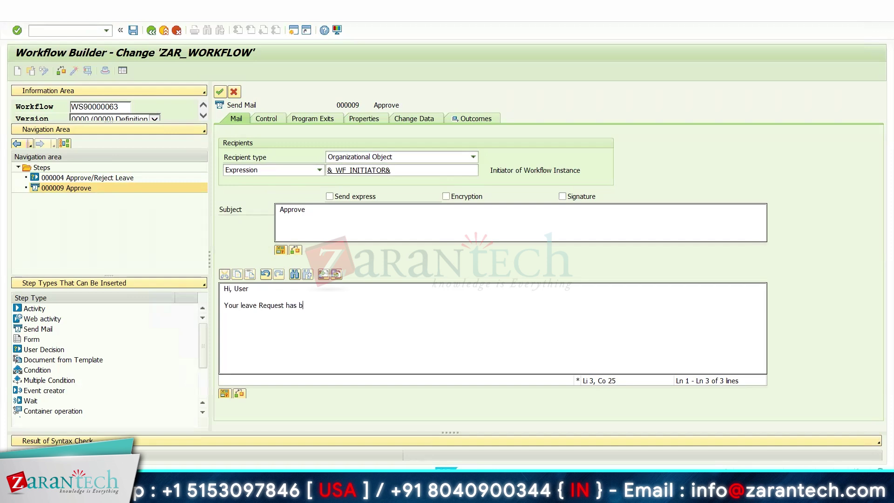
pyautogui.write('een approved')
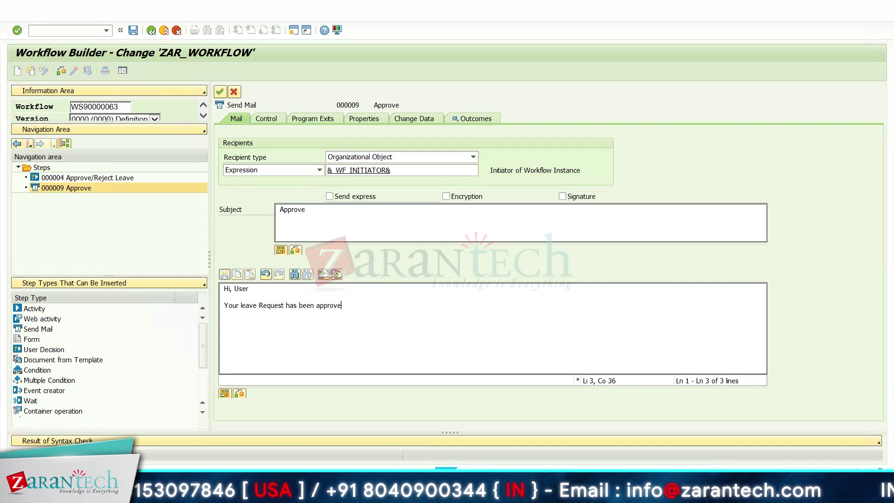
# Transfer the Approve mail step to the workflow, accepting the proposed task name and the object directory entry.
pyautogui.click(221, 92)
pyautogui.press('Return')
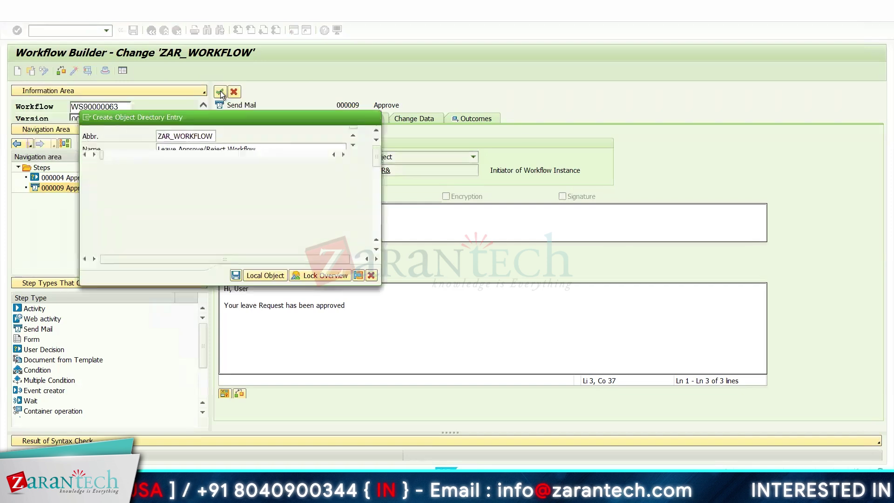
pyautogui.press('Return')
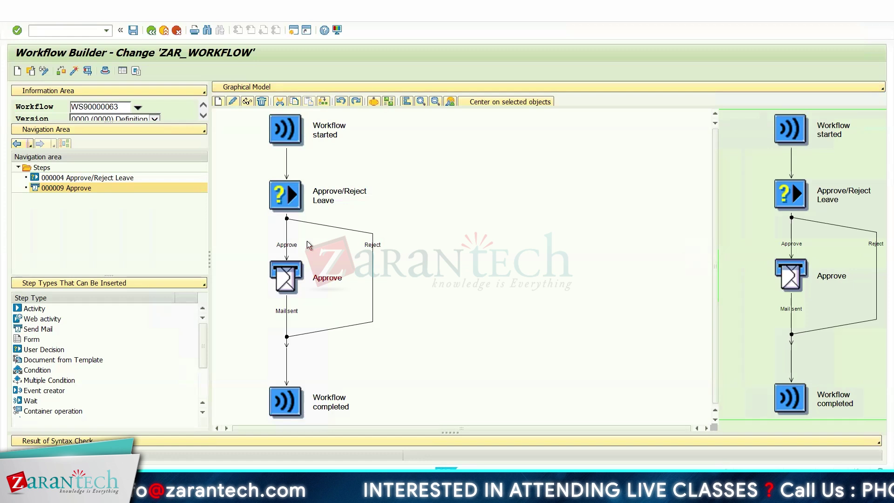
# Assign Workflow initiator (expression) as the agent of the Approve/Reject Leave decision and transfer the change to the workflow.
pyautogui.doubleClick(280, 197)
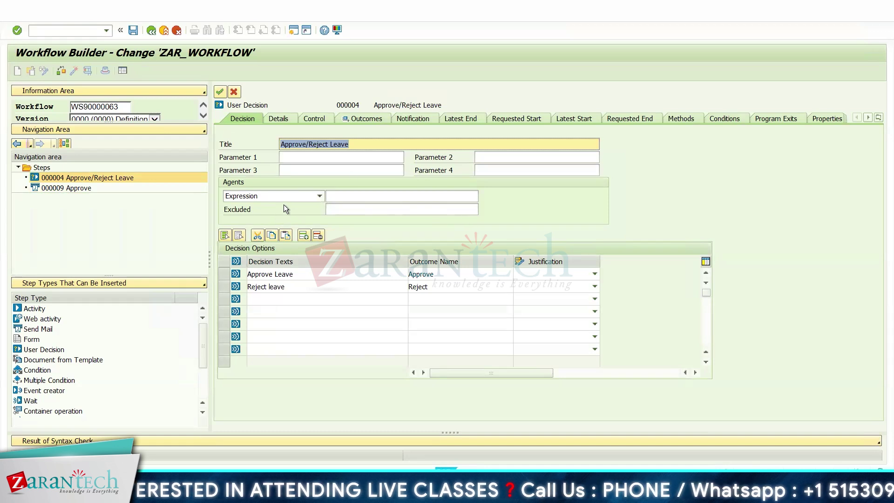
pyautogui.click(257, 200)
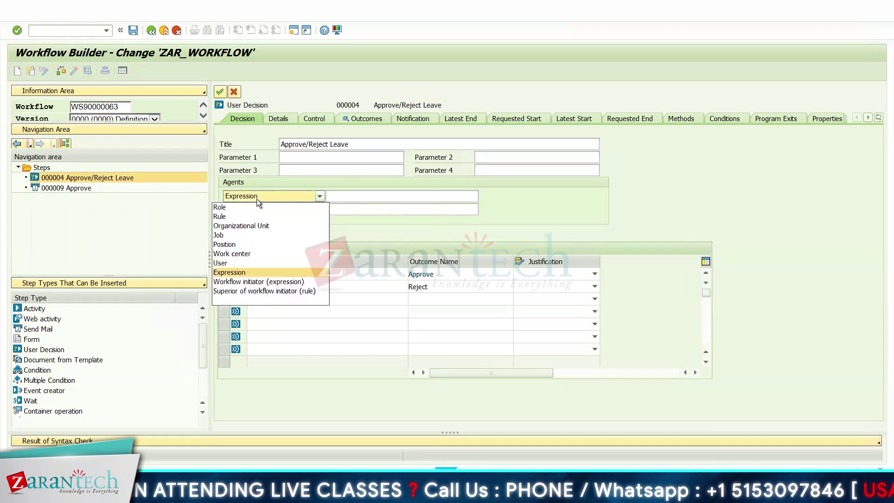
pyautogui.click(248, 262)
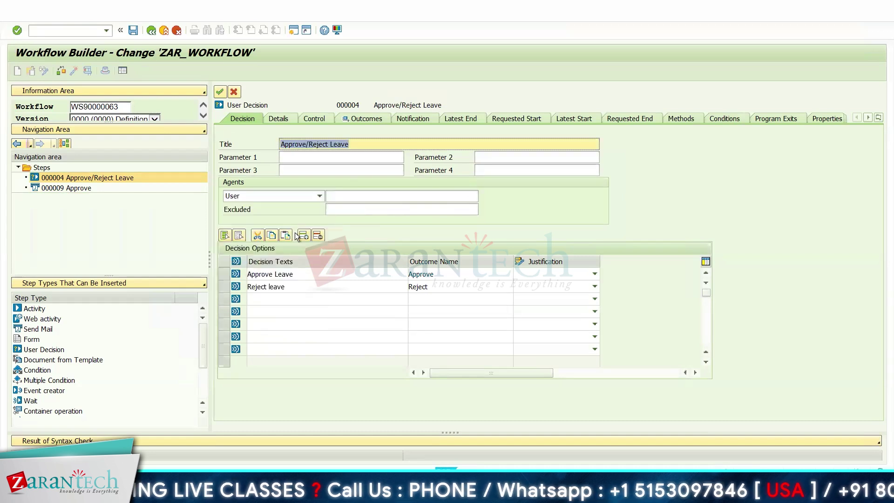
pyautogui.click(350, 200)
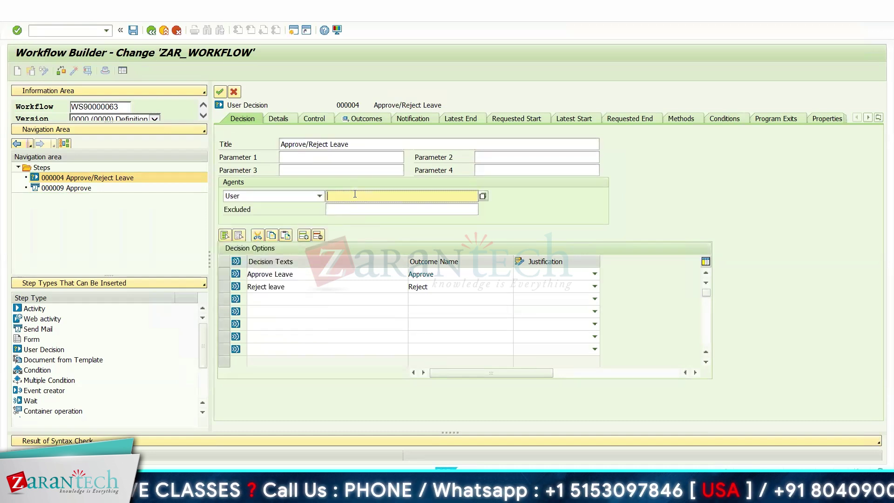
pyautogui.click(278, 198)
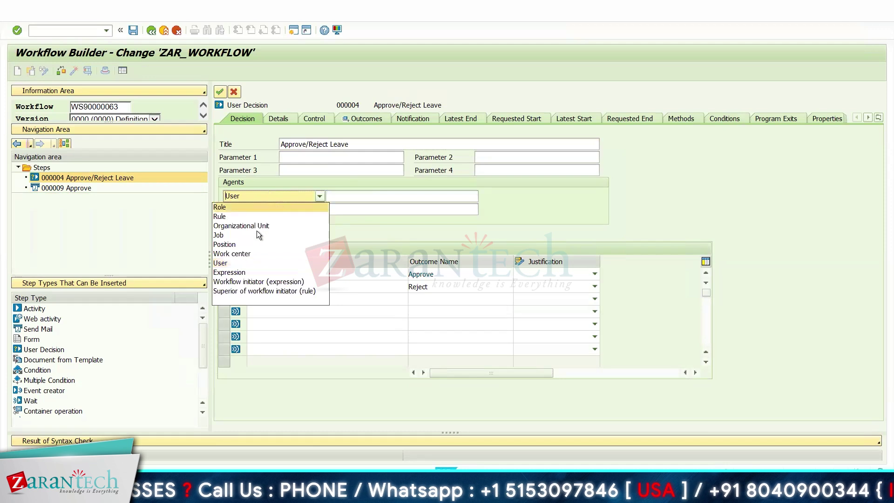
pyautogui.click(239, 282)
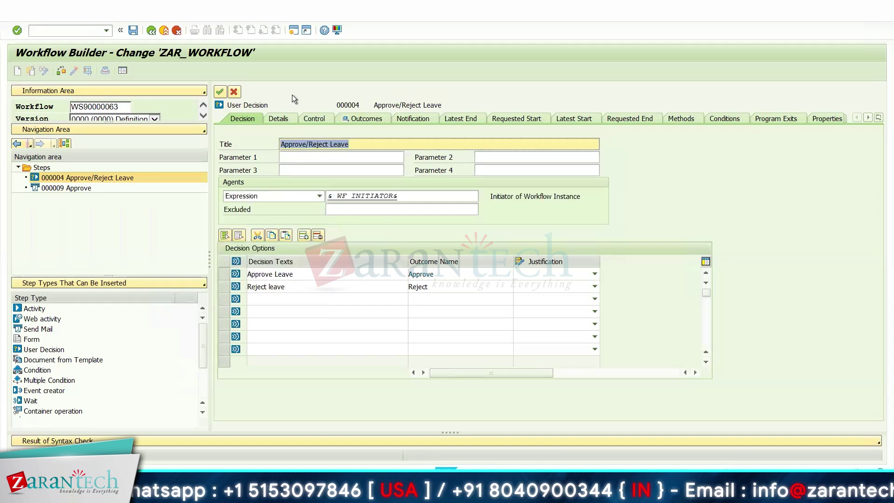
pyautogui.click(219, 91)
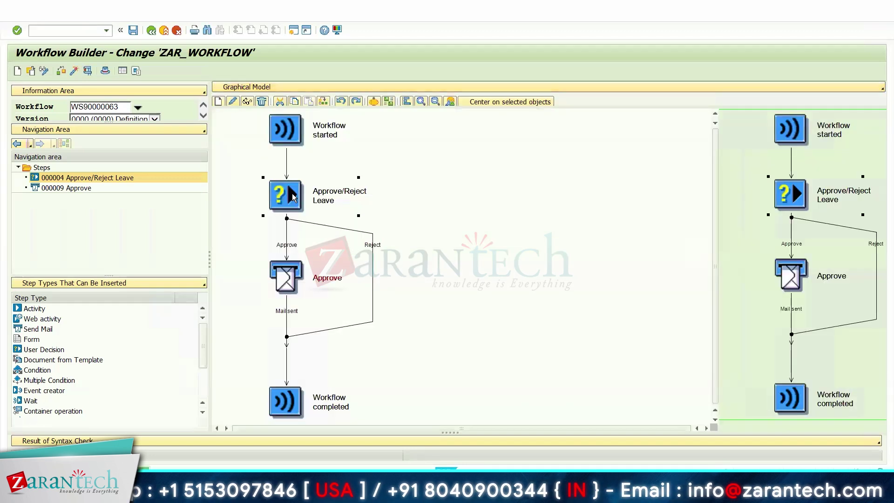
# Create a Send Mail step on the Reject branch and enter the subject "Reject".
pyautogui.rightClick(371, 245)
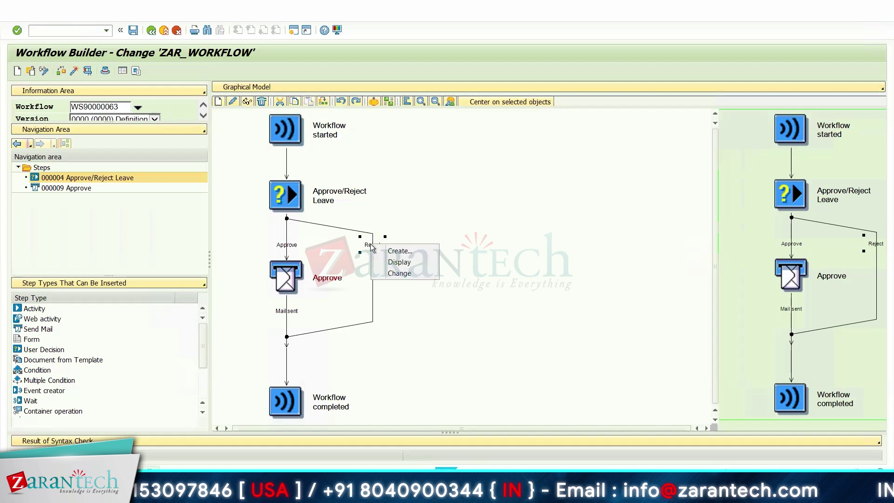
pyautogui.click(378, 251)
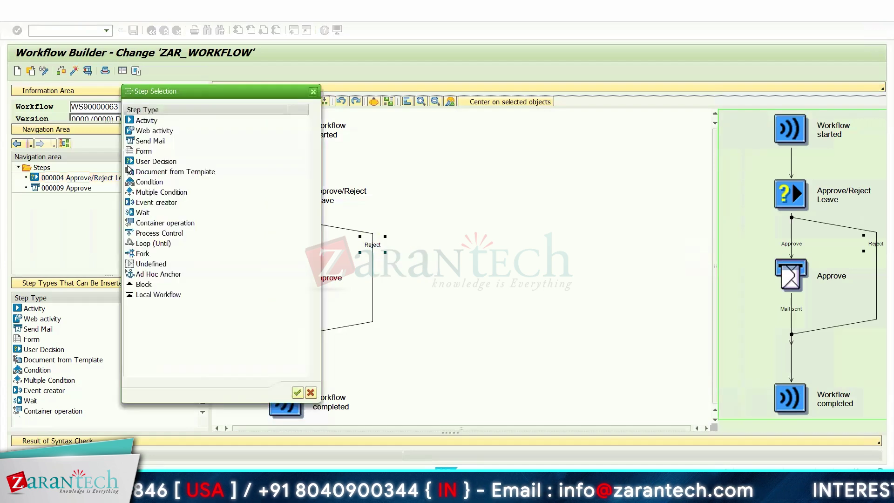
pyautogui.doubleClick(138, 141)
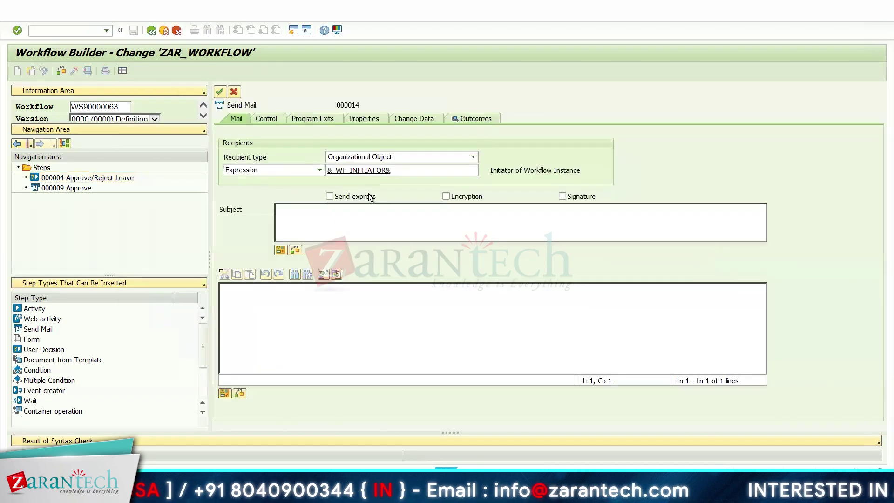
pyautogui.click(346, 225)
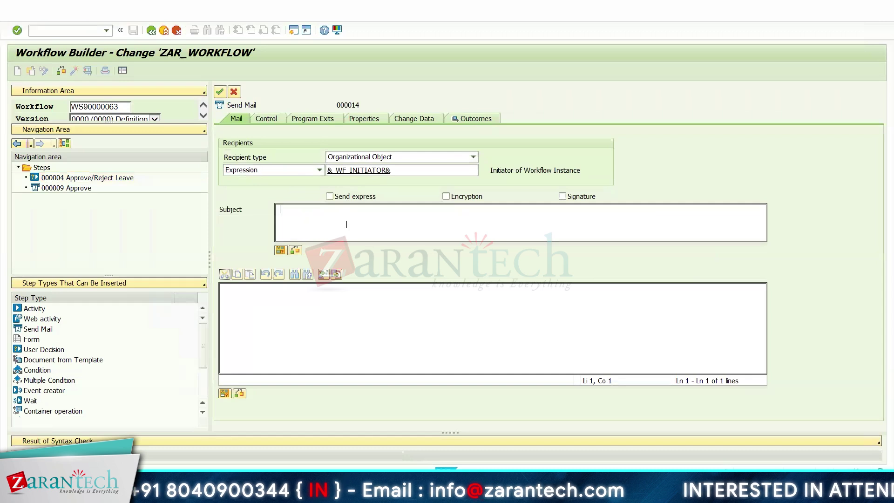
pyautogui.write('Reject')
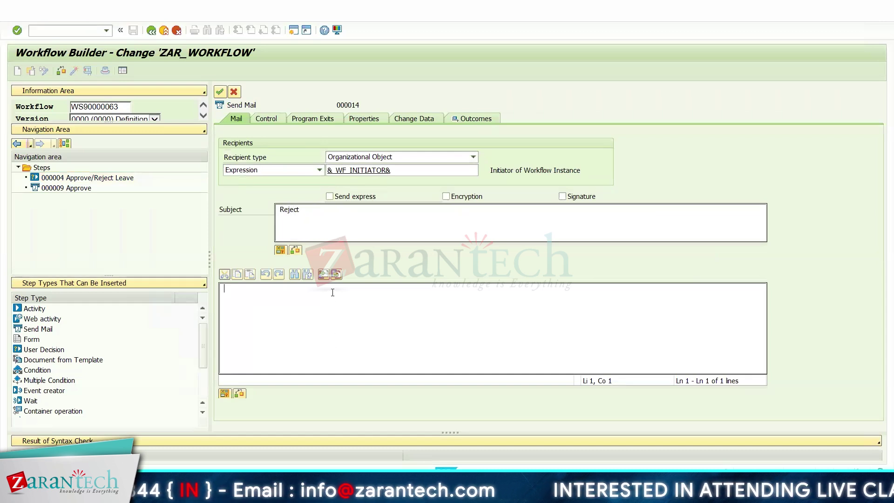
# Write the mail body "Hi, User" followed, after a blank line, by "Your leave request has been rejected by your Reporting manager".
pyautogui.write('Hi, User')
pyautogui.press('Return')
pyautogui.press('Return')
pyautogui.write('Leave r')
pyautogui.press('BackSpace')
pyautogui.press('BackSpace')
pyautogui.press('BackSpace')
pyautogui.press('BackSpace')
pyautogui.press('BackSpace')
pyautogui.press('BackSpace')
pyautogui.press('BackSpace')
pyautogui.write('Yo')
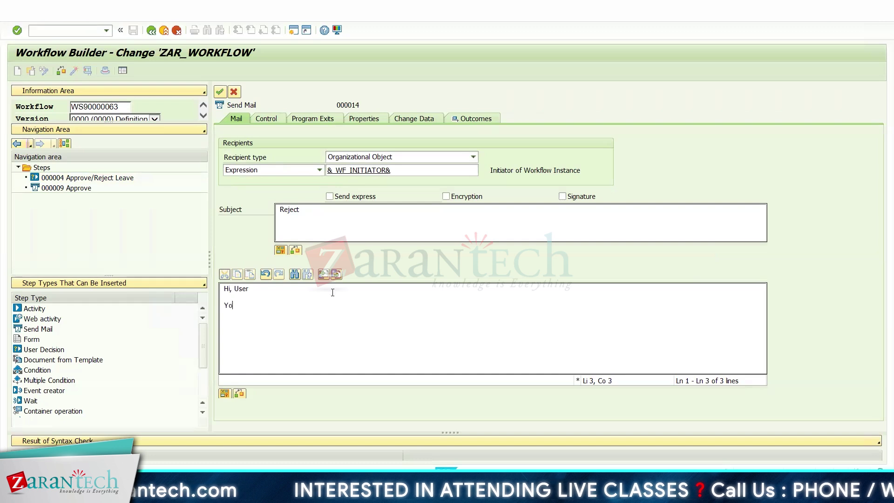
pyautogui.write('ur leave r')
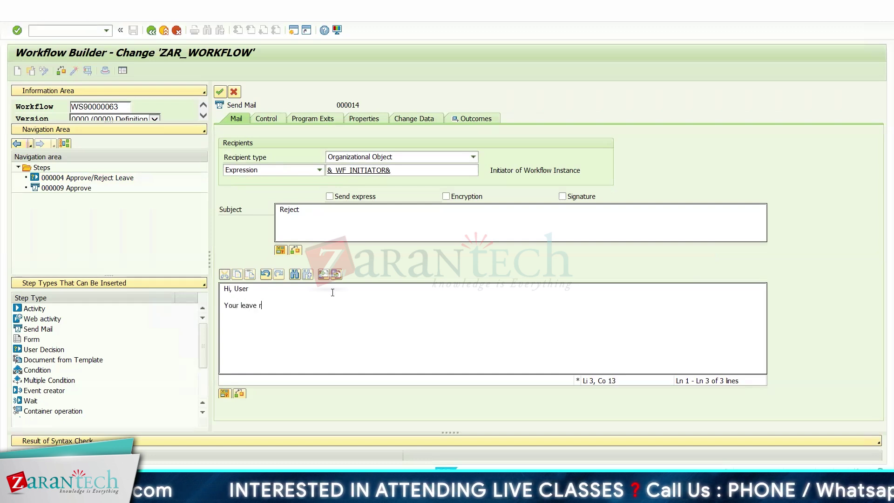
pyautogui.write('equest ha')
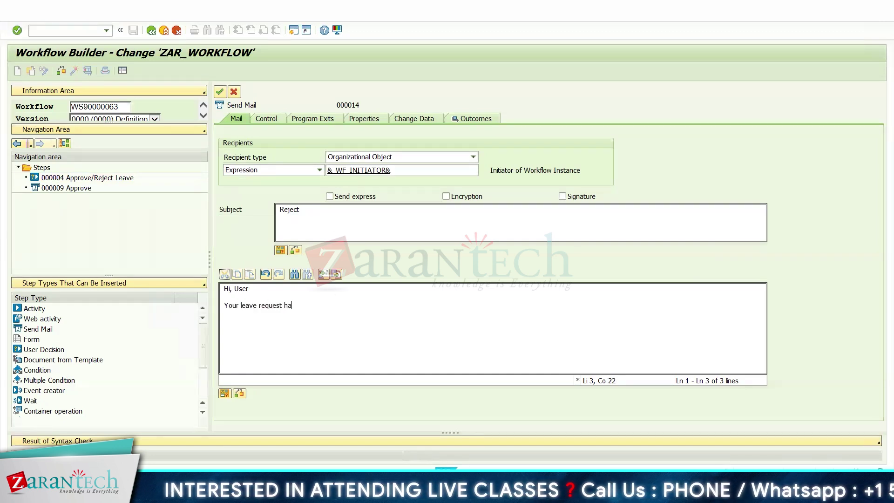
pyautogui.write('s been re')
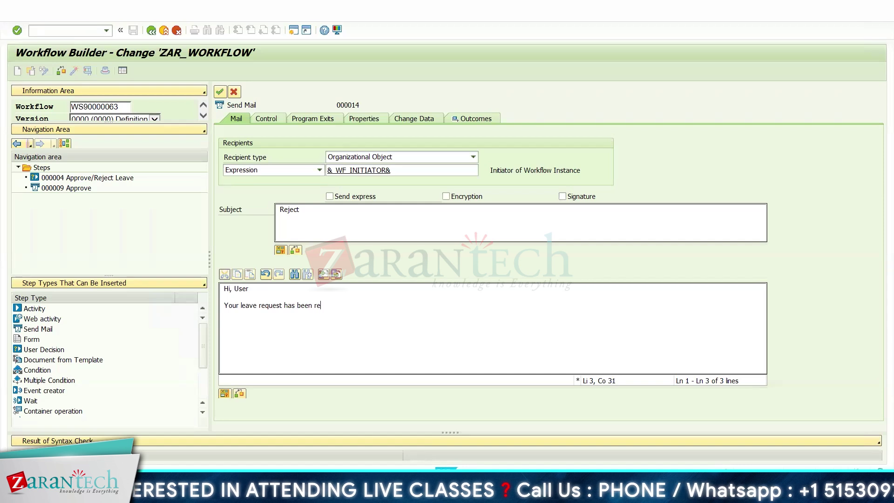
pyautogui.write('jected by your Repo')
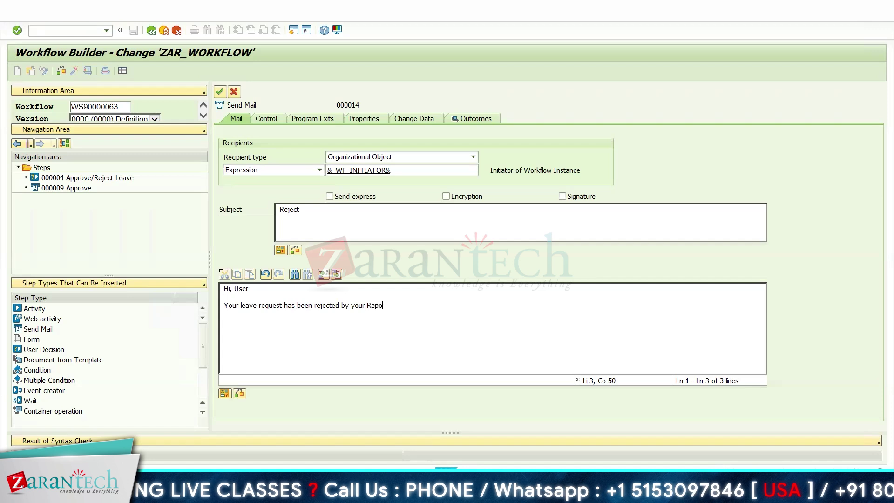
pyautogui.write('rting manager')
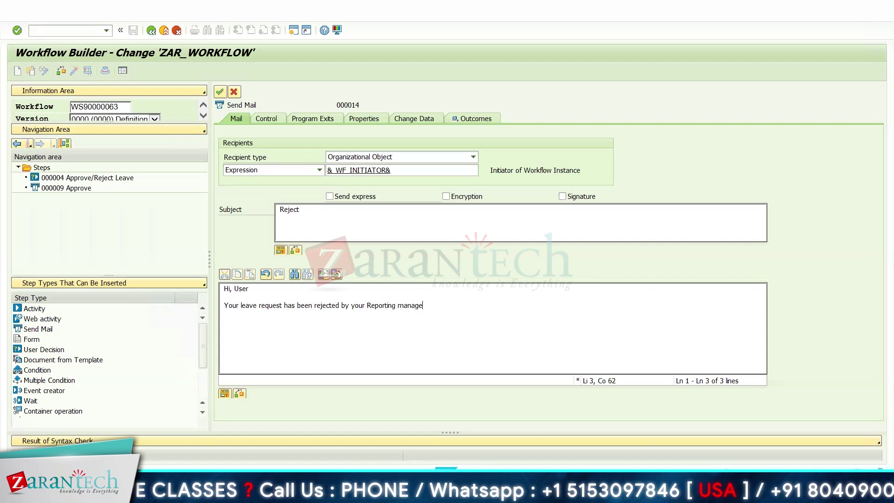
# Transfer the Reject mail step to the workflow, accepting the proposed task name and the object directory entry.
pyautogui.click(220, 90)
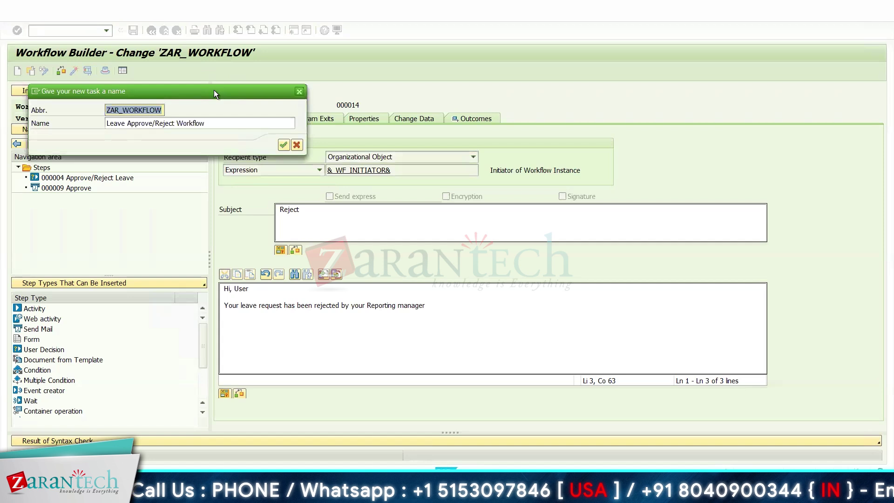
pyautogui.press('Return')
pyautogui.press('Return')
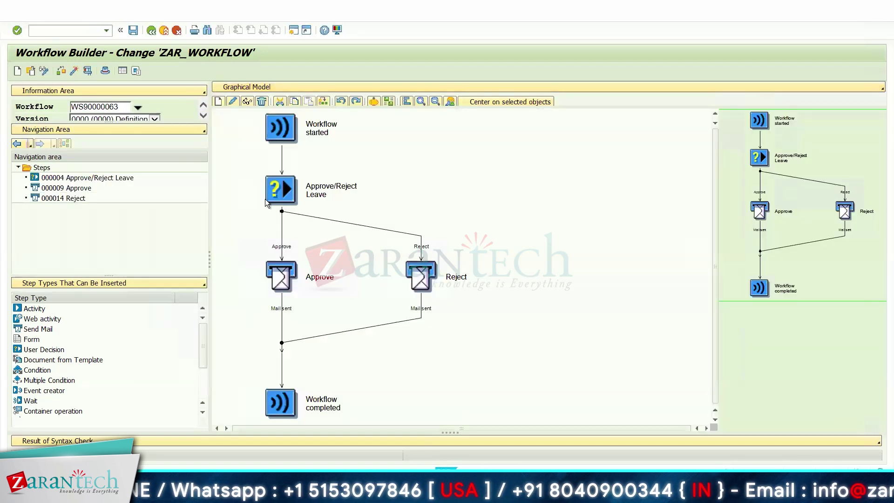
# Activate the workflow and open it for testing, briefly viewing the Business Workplace before returning to the test.
pyautogui.click(74, 71)
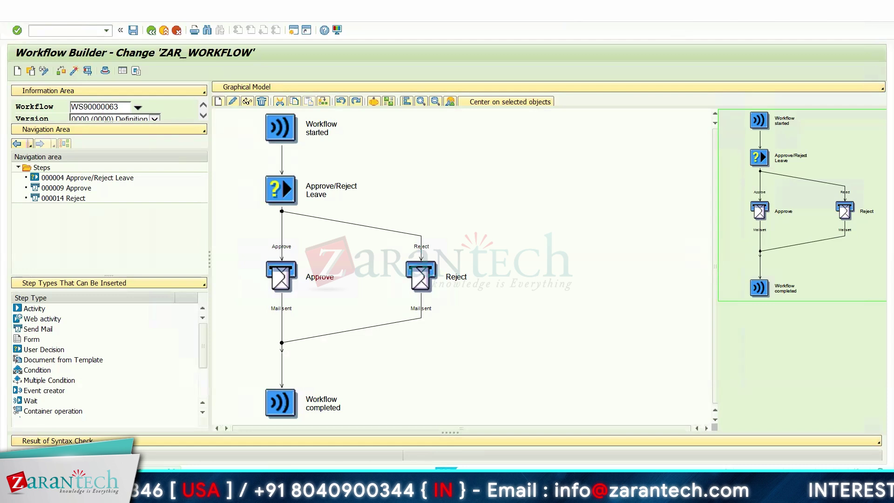
pyautogui.click(86, 75)
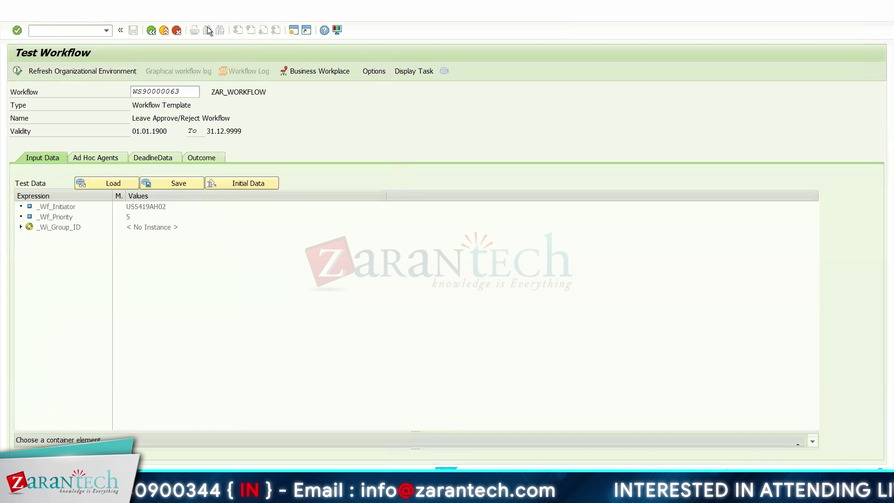
pyautogui.click(310, 70)
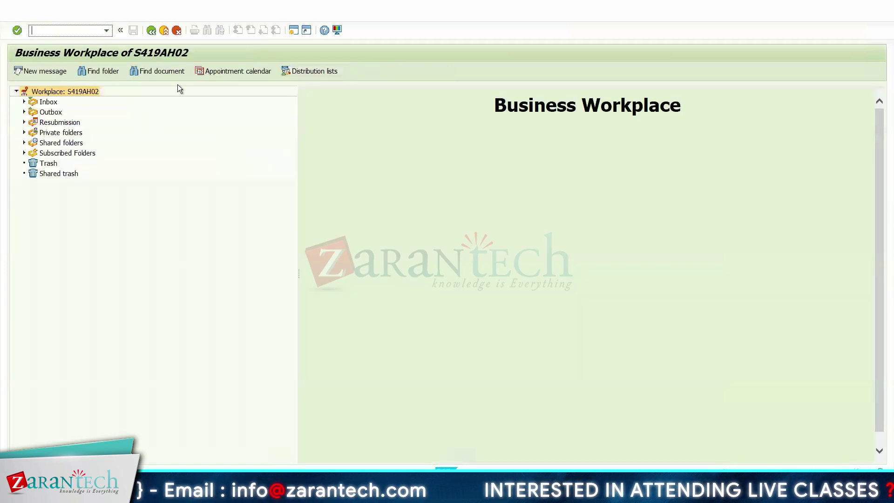
pyautogui.click(152, 30)
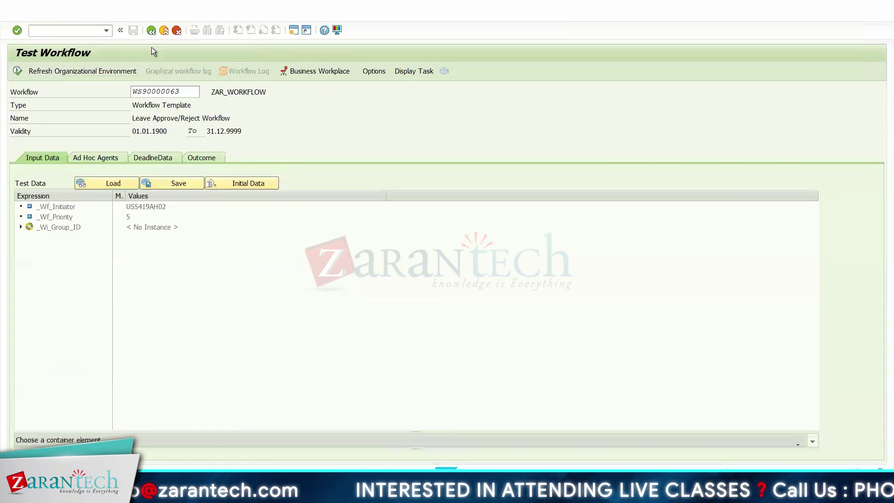
# Execute a test run with the Approve Leave decision, checking the workflow log before and after deciding.
pyautogui.click(17, 70)
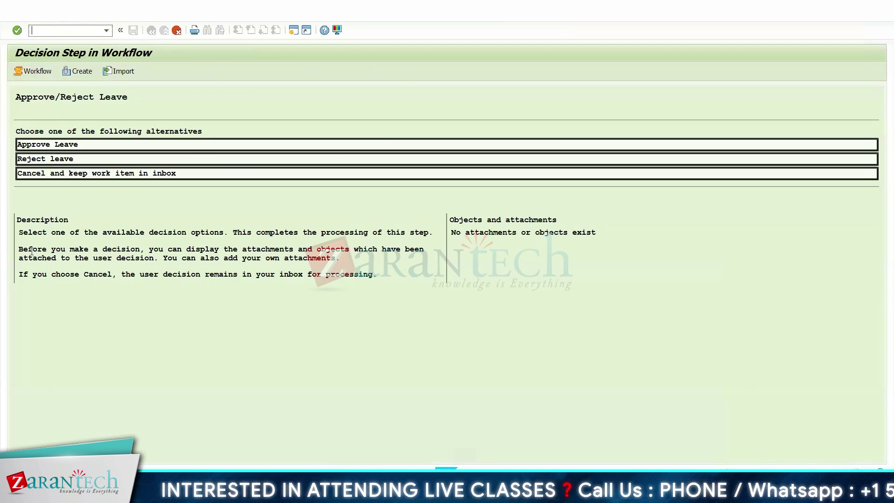
pyautogui.click(26, 74)
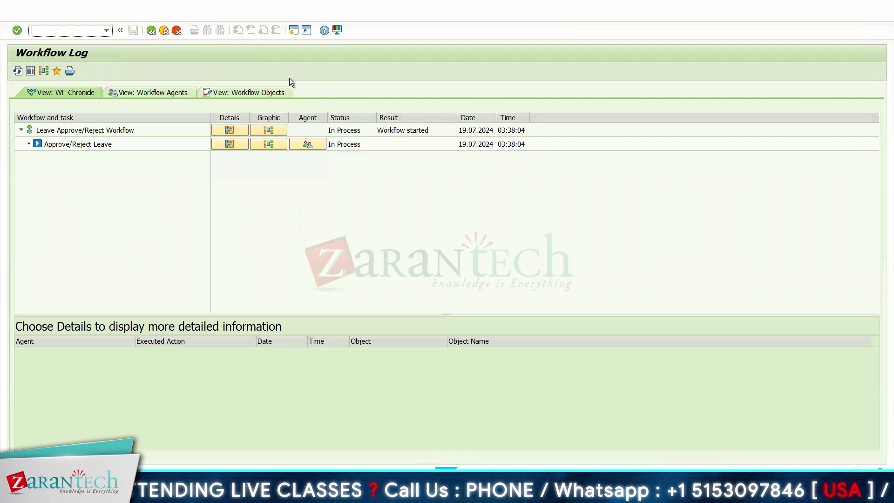
pyautogui.click(148, 30)
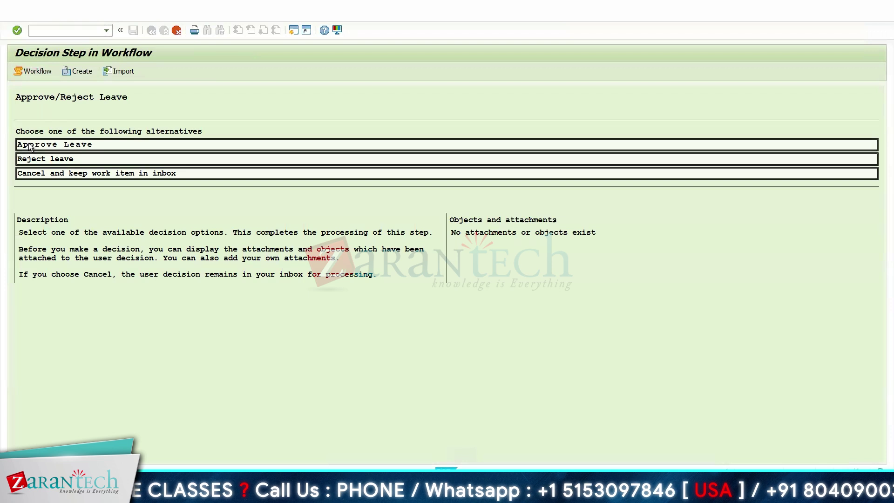
pyautogui.click(29, 145)
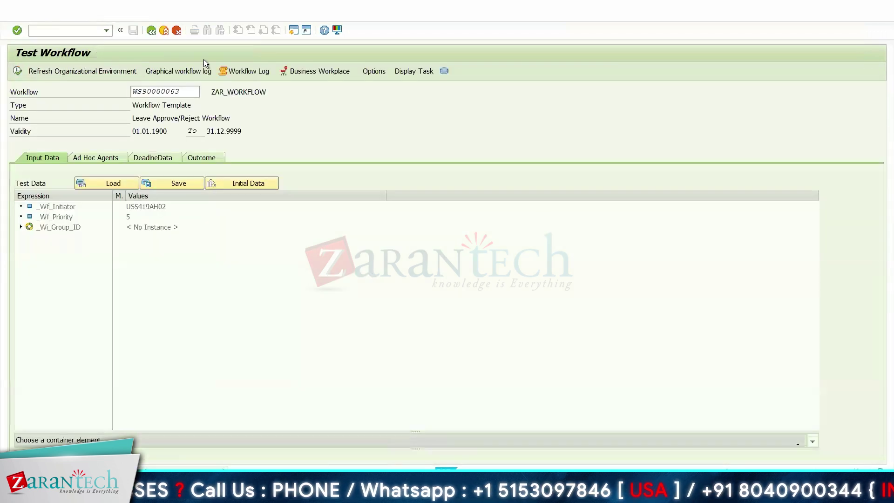
pyautogui.click(237, 71)
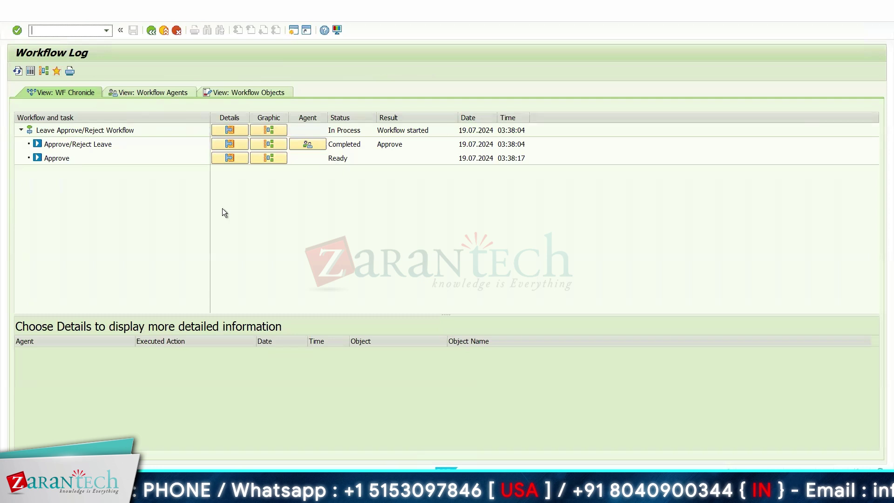
pyautogui.click(149, 29)
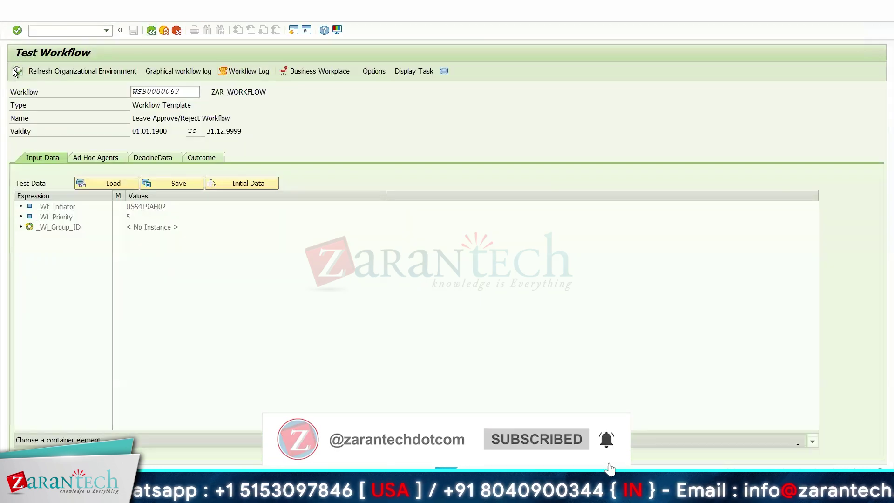
# Execute another test run with the Reject leave decision and review its workflow log.
pyautogui.click(14, 71)
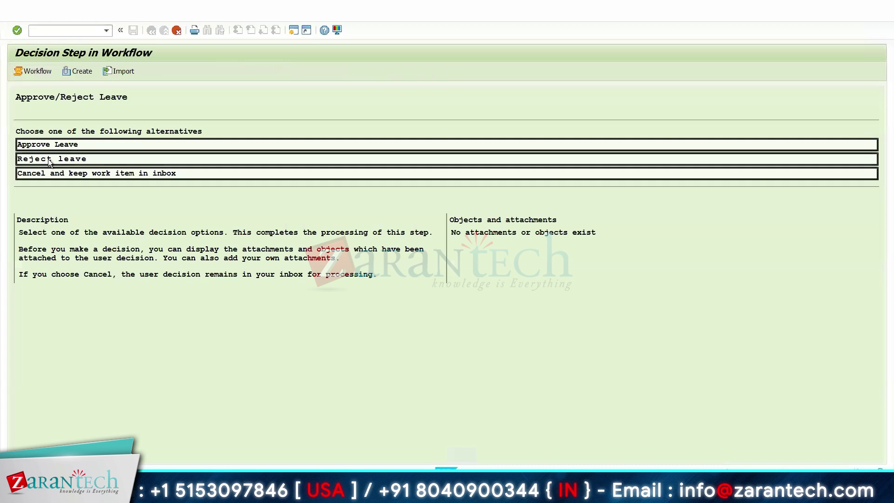
pyautogui.click(50, 159)
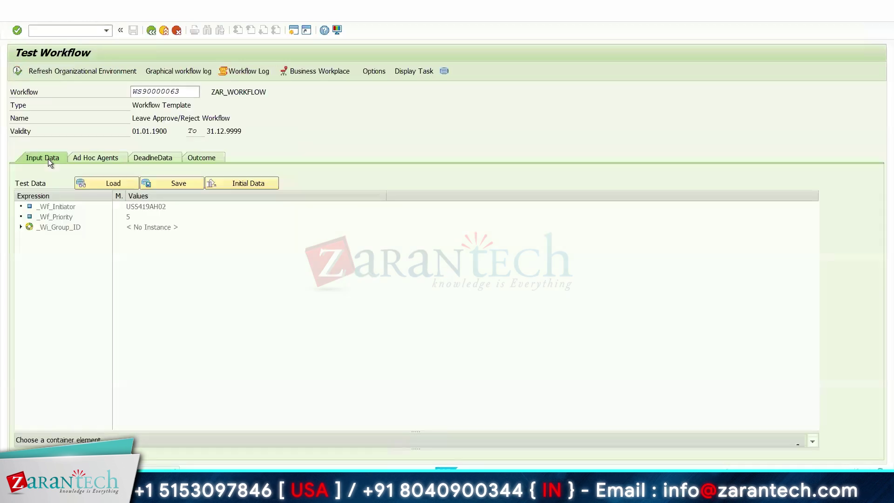
pyautogui.click(245, 72)
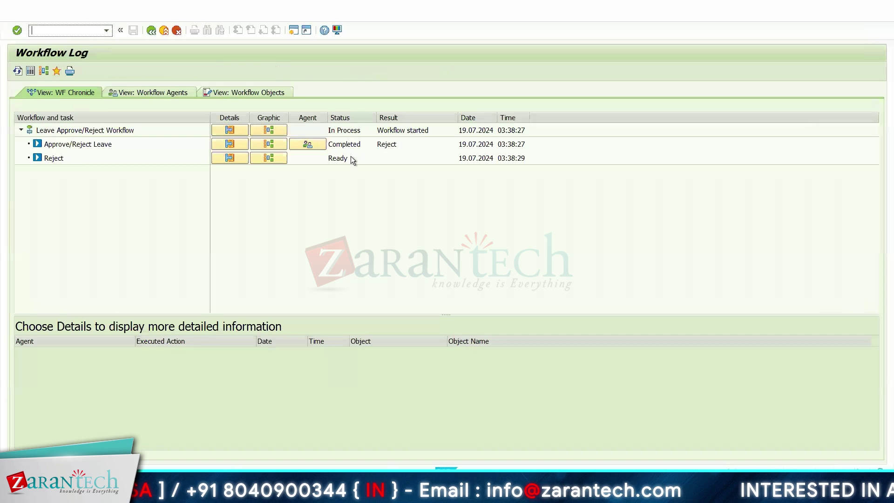
pyautogui.click(151, 30)
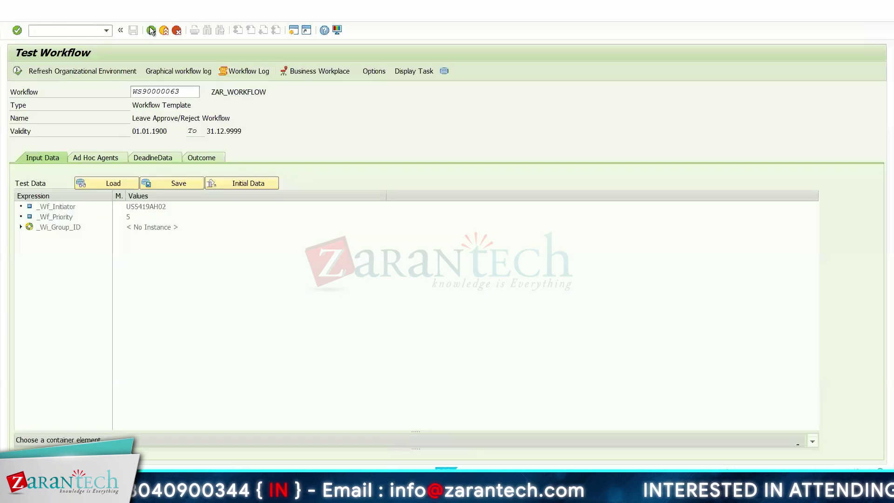
# Review the started workflows and the work items executed by me in the Business Workplace outbox.
pyautogui.click(302, 71)
pyautogui.click(25, 112)
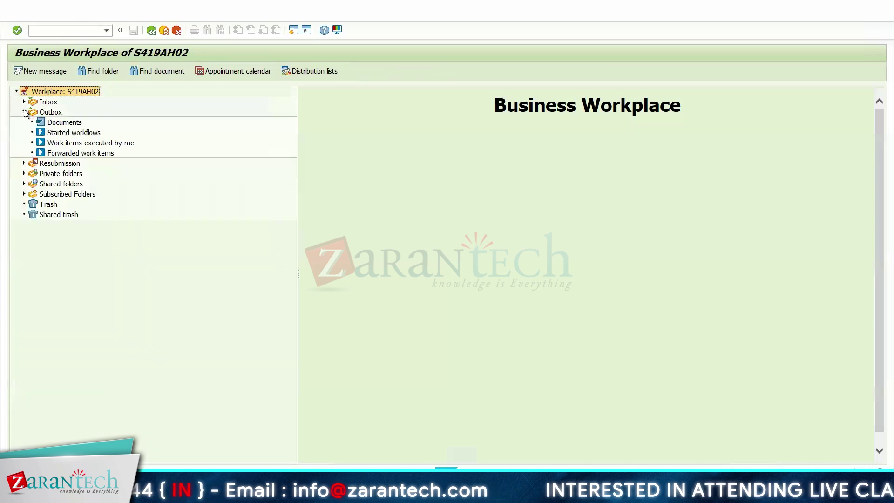
pyautogui.click(72, 133)
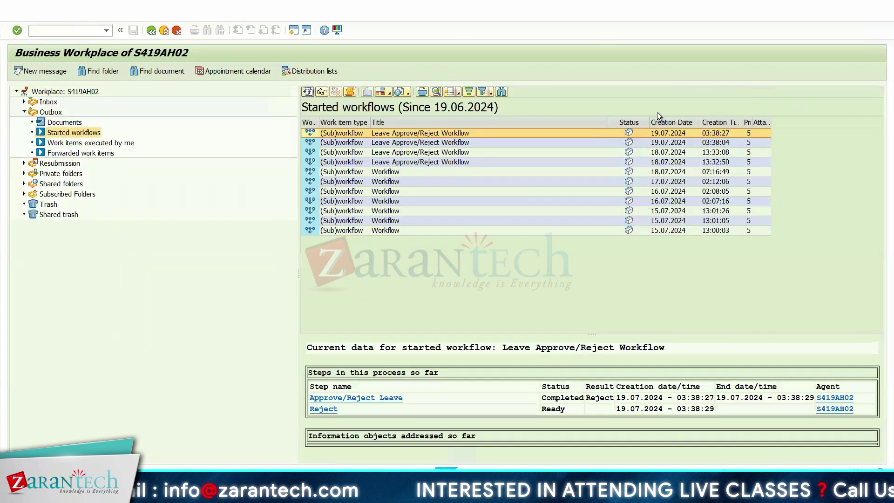
pyautogui.click(66, 144)
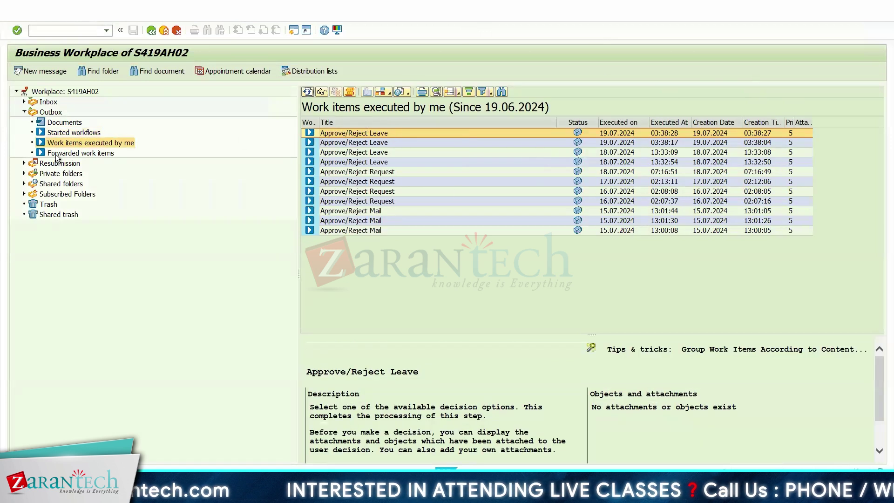
pyautogui.click(58, 154)
pyautogui.click(64, 136)
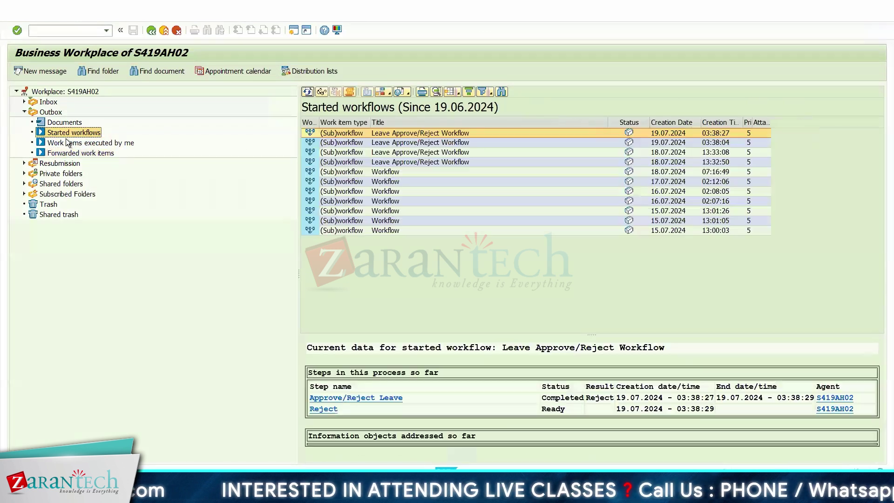
pyautogui.click(66, 143)
# Switch to the Configuring Workflow Steps page in Notion and review its introduction and leave request approval flowchart.
pyautogui.hotkey('alt', 'Tab')
pyautogui.scroll(15, 398, 189)
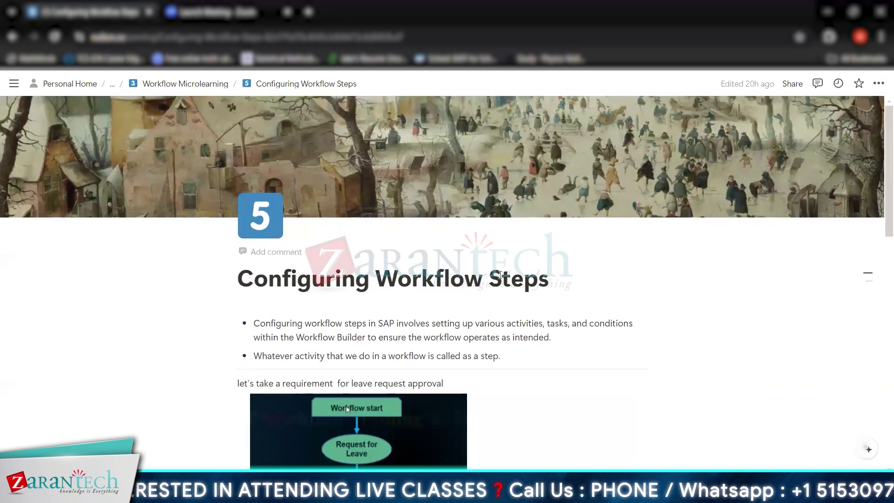
pyautogui.moveTo(500, 275); pyautogui.dragTo(585, 276)
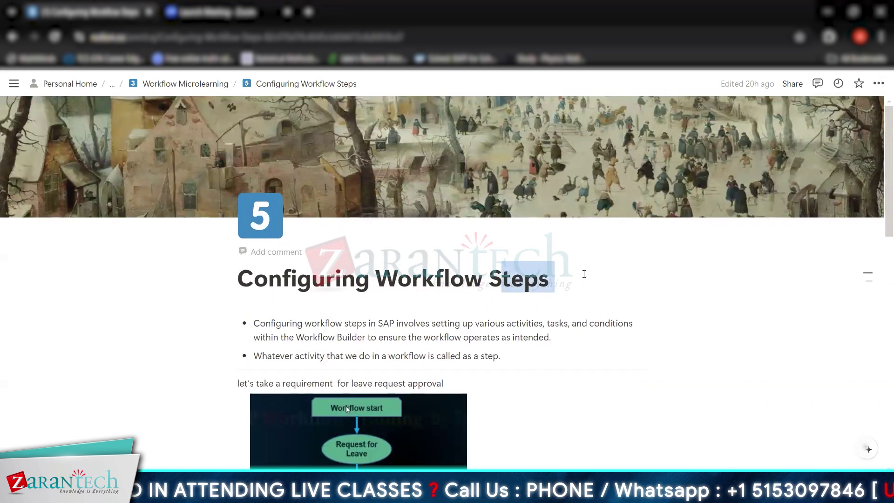
pyautogui.scroll(-3, 584, 274)
pyautogui.click(573, 254)
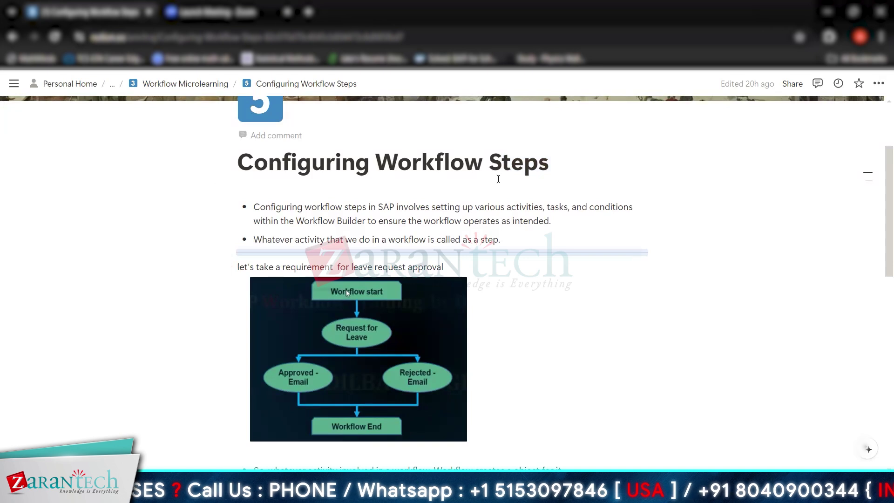
# Read the workflow configuration tips on modular design, clear naming conventions, documentation and user involvement.
pyautogui.scroll(-13, 499, 179)
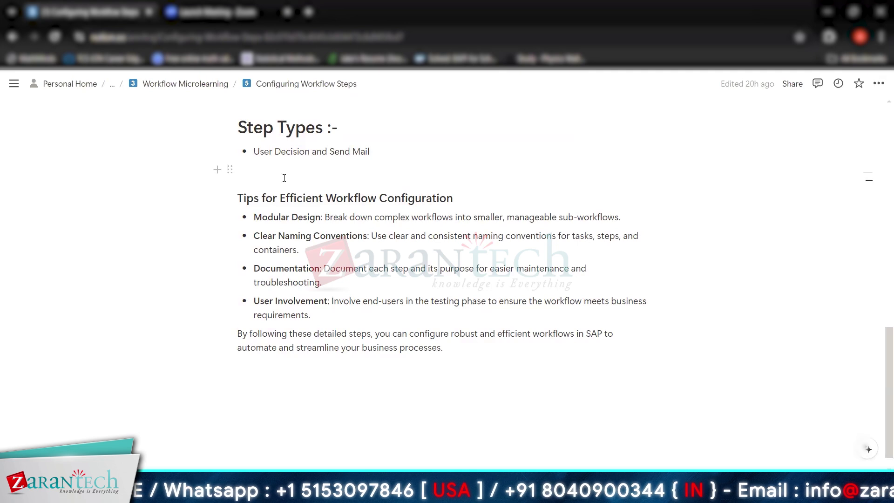
pyautogui.moveTo(343, 219); pyautogui.dragTo(676, 222)
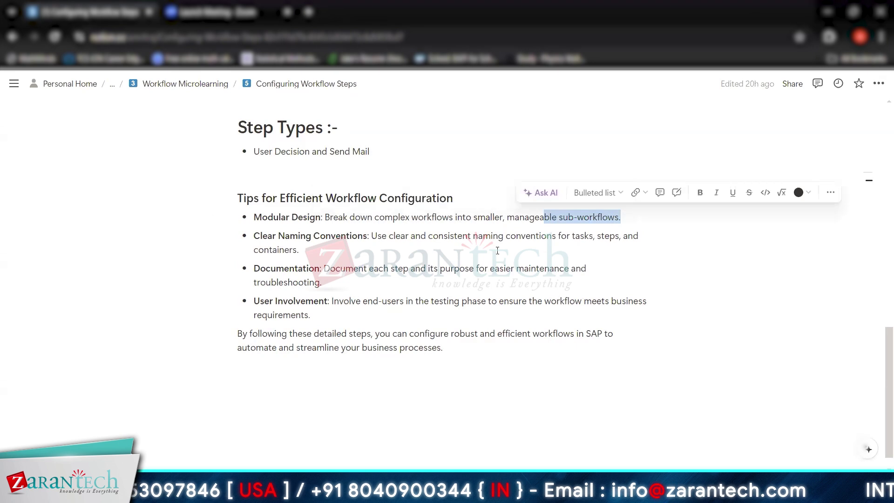
pyautogui.moveTo(263, 237); pyautogui.dragTo(671, 236)
pyautogui.click(320, 236)
pyautogui.click(378, 226)
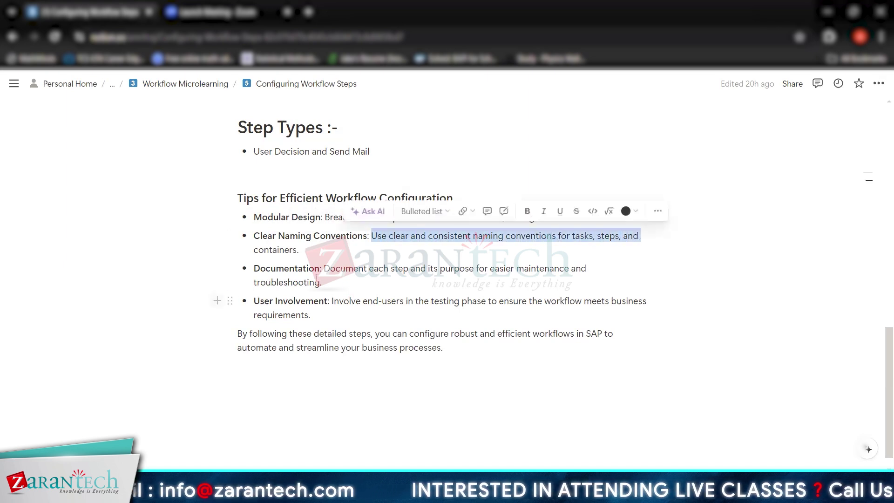
pyautogui.click(303, 273)
pyautogui.moveTo(327, 267); pyautogui.dragTo(598, 256)
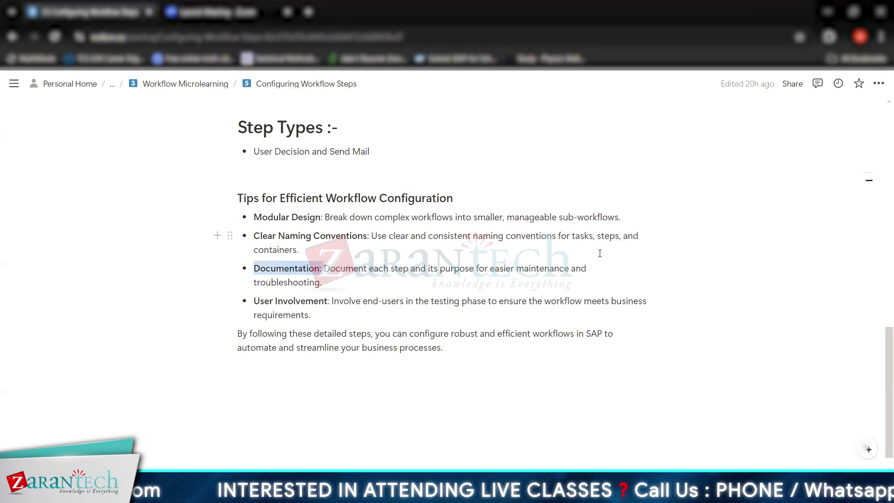
pyautogui.click(258, 308)
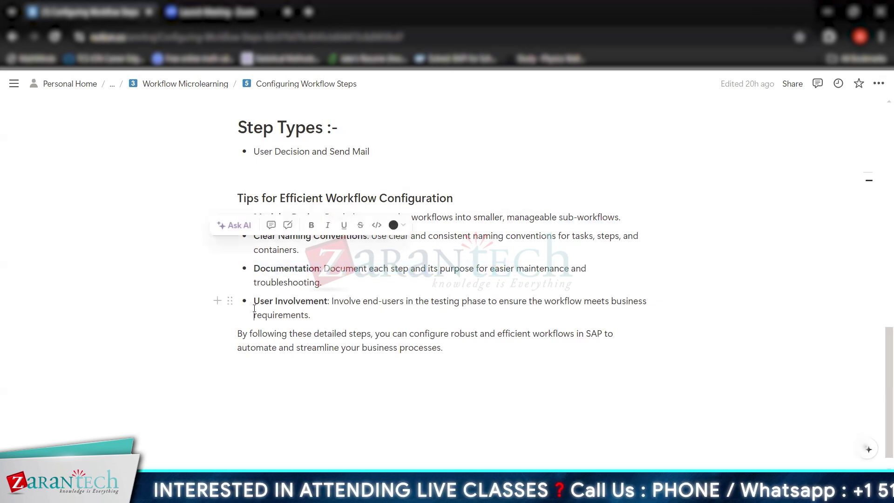
pyautogui.moveTo(267, 300); pyautogui.dragTo(662, 306)
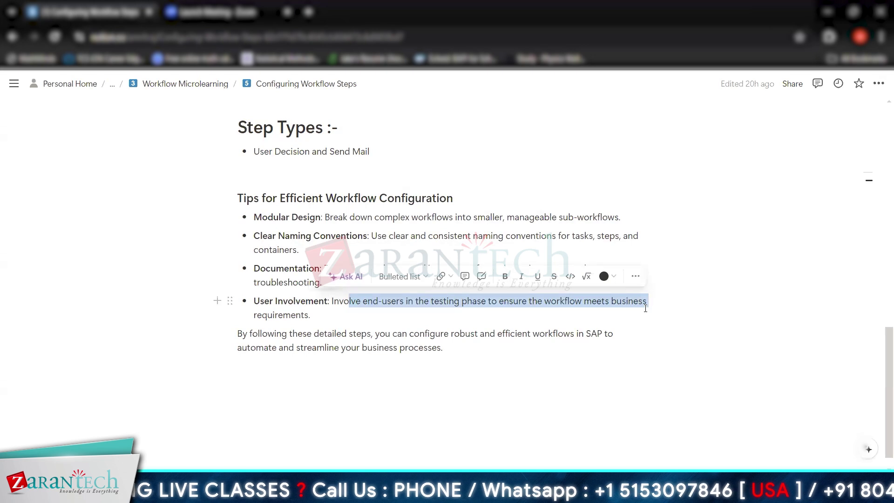
pyautogui.click(646, 307)
pyautogui.moveTo(333, 301); pyautogui.dragTo(524, 301)
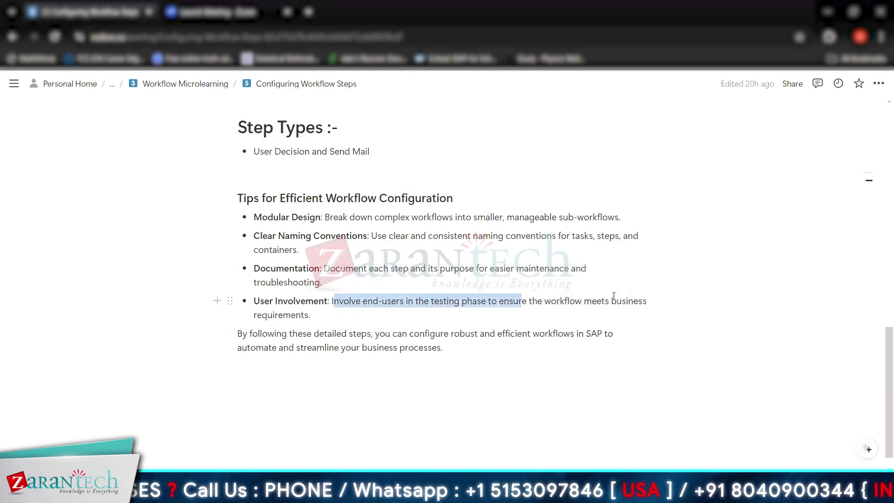